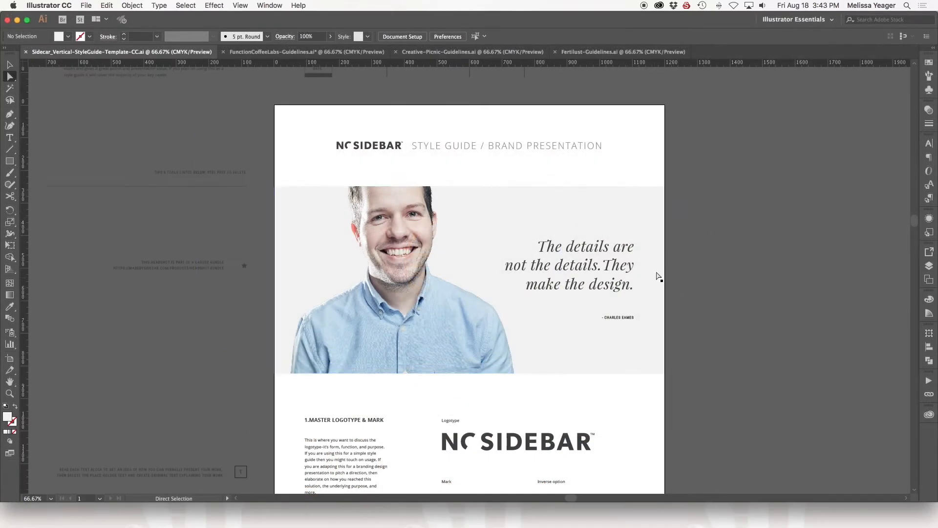
- Switch the style guide template to full-screen mode and survey the overall layout of its long vertical artboard
key(f)
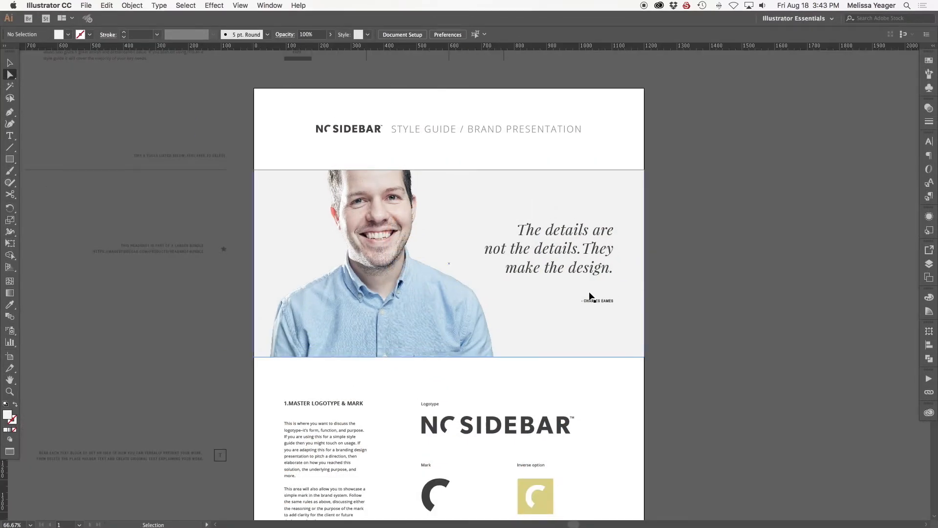
key(super+minus)
key(super+minus)
key(super+minus)
scroll(590, 295, down, 10)
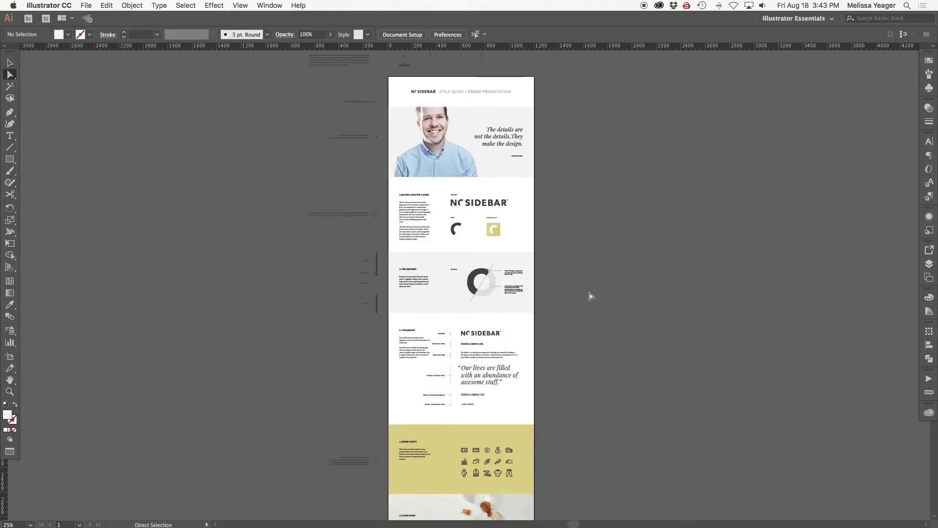
scroll(611, 384, up, 5)
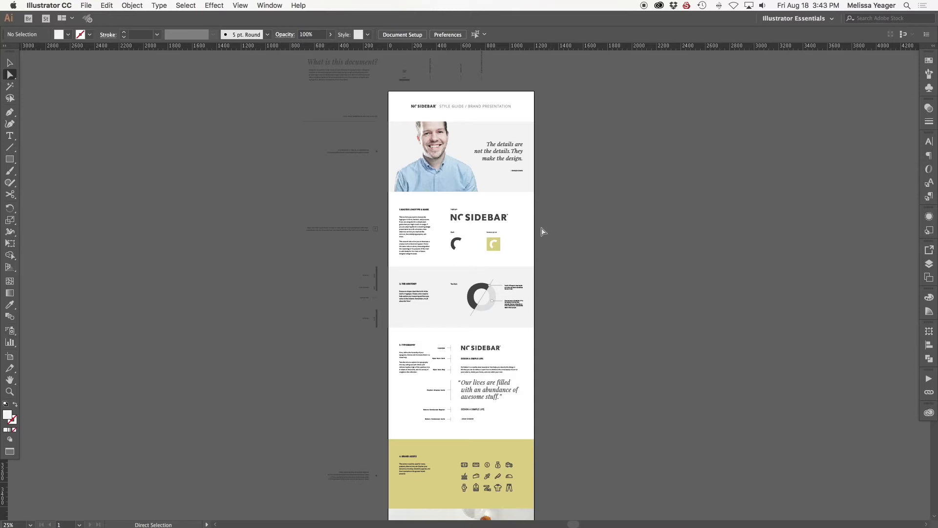
key(super+equal)
scroll(720, 310, up, 5)
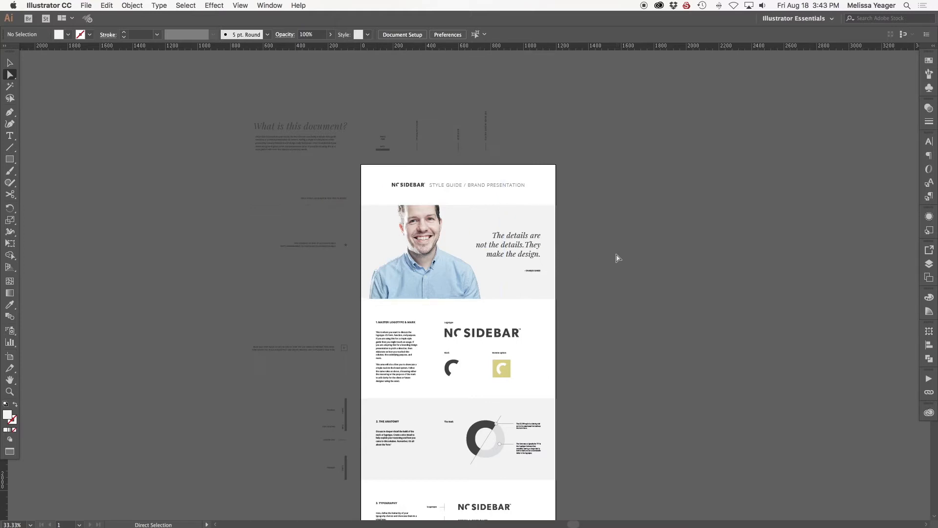
- Examine the template's opening quote banner, master logotype and mark, anatomy and typography sections
scroll(548, 244, down, 3)
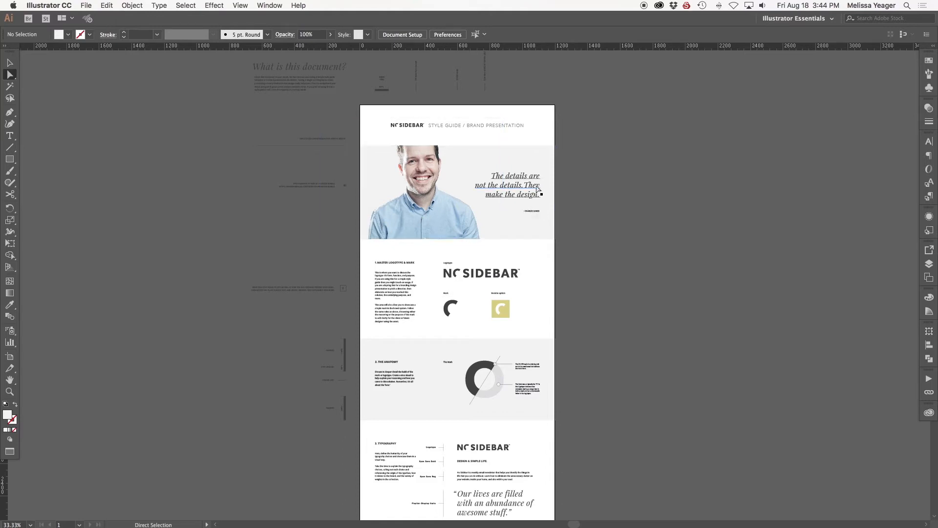
scroll(546, 215, down, 1)
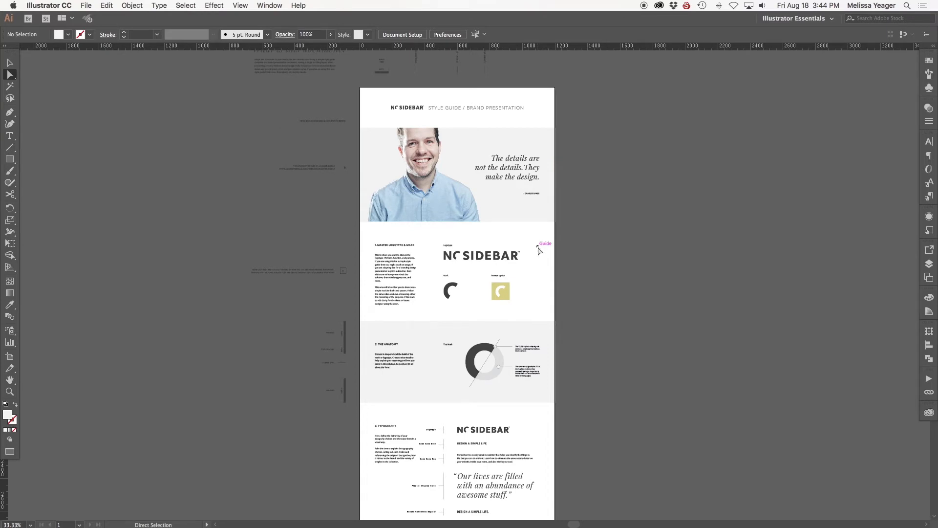
scroll(538, 250, down, 1)
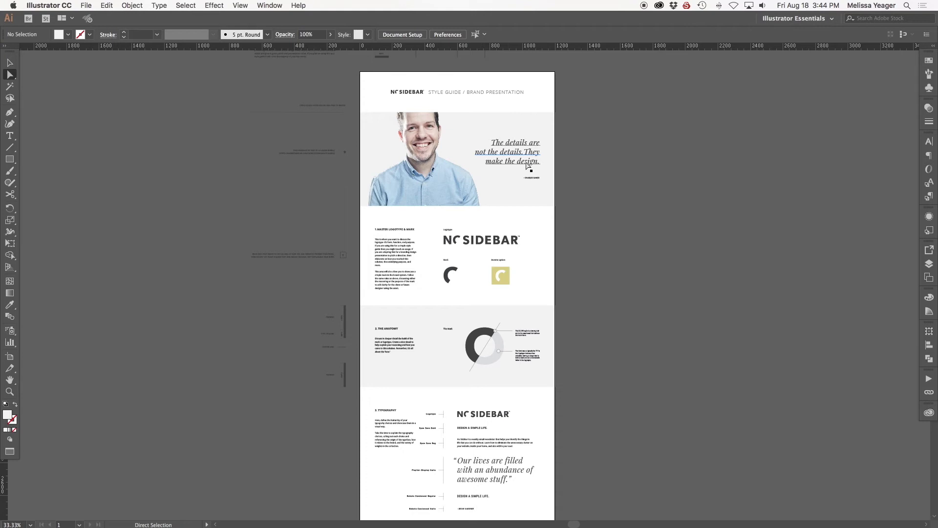
scroll(526, 165, down, 3)
scroll(508, 274, down, 4)
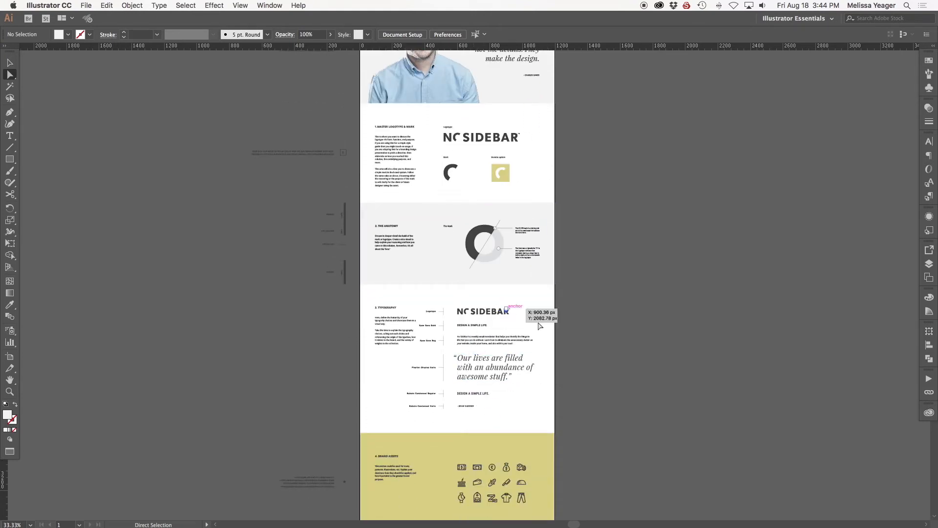
scroll(551, 346, down, 3)
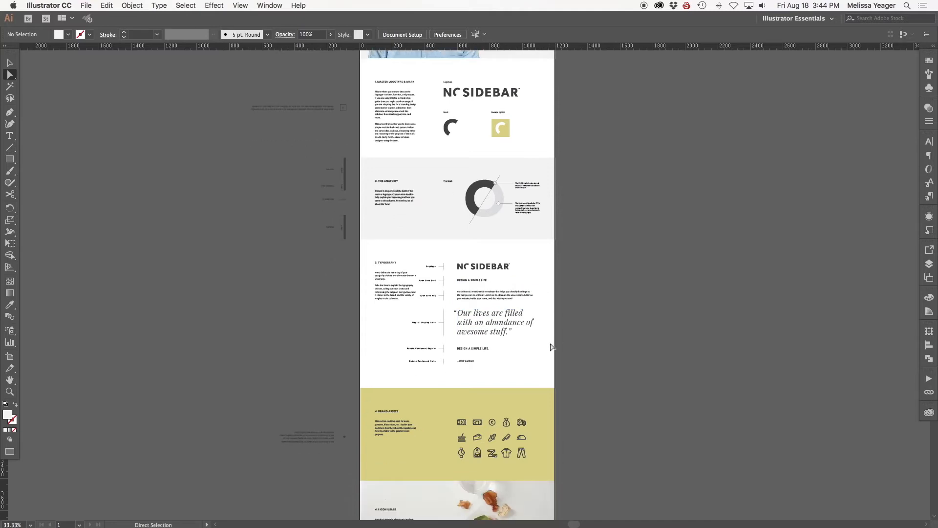
scroll(550, 347, down, 1)
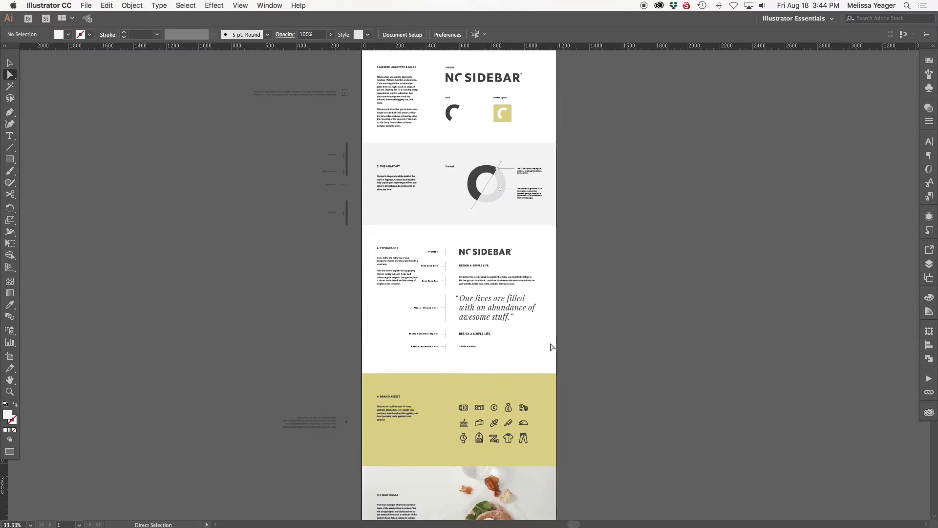
- Review the template again from its header through the logo, anatomy and typography sections to brand assets and icon usage
scroll(550, 347, up, 10)
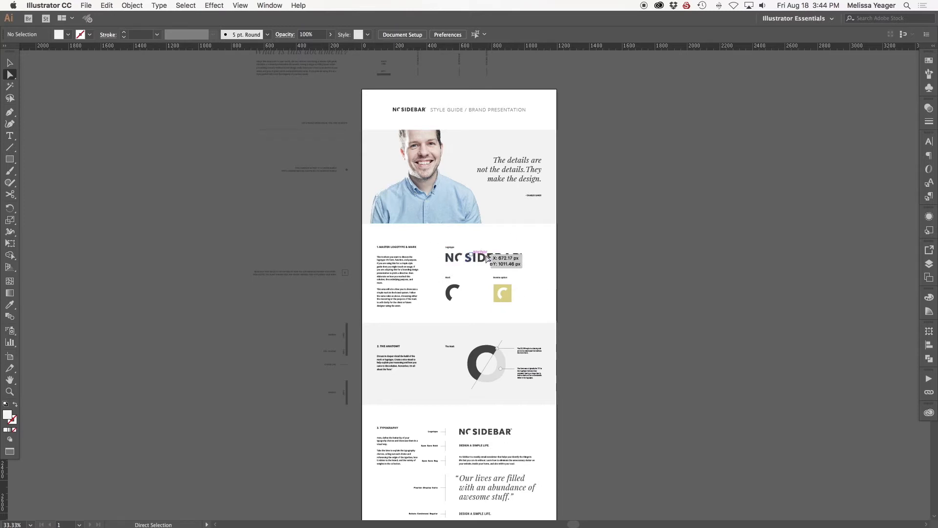
scroll(517, 285, down, 1)
scroll(518, 288, down, 3)
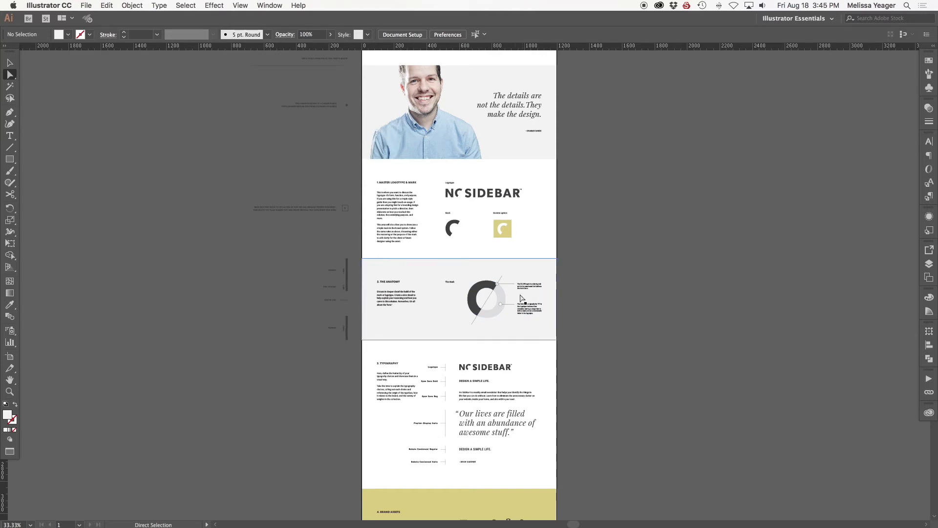
scroll(482, 307, down, 2)
scroll(481, 307, down, 4)
scroll(443, 348, down, 5)
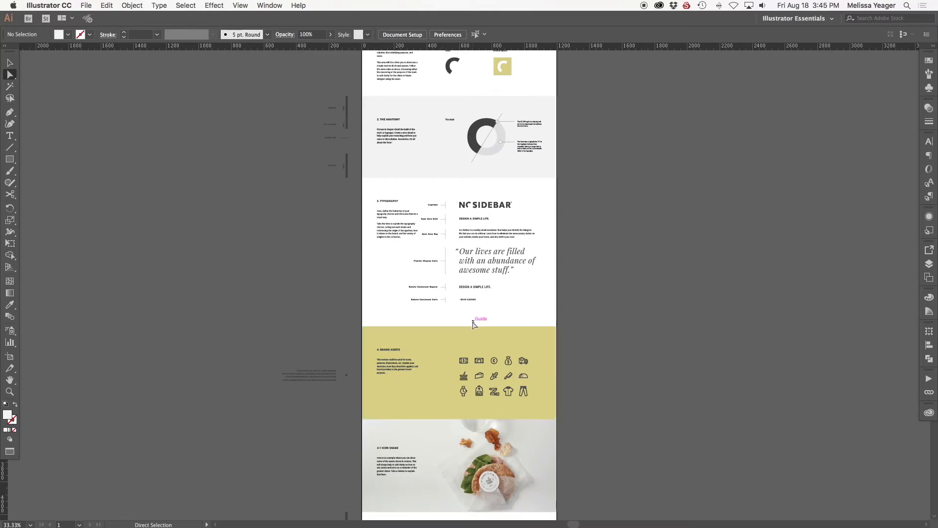
scroll(473, 325, down, 3)
scroll(473, 324, down, 4)
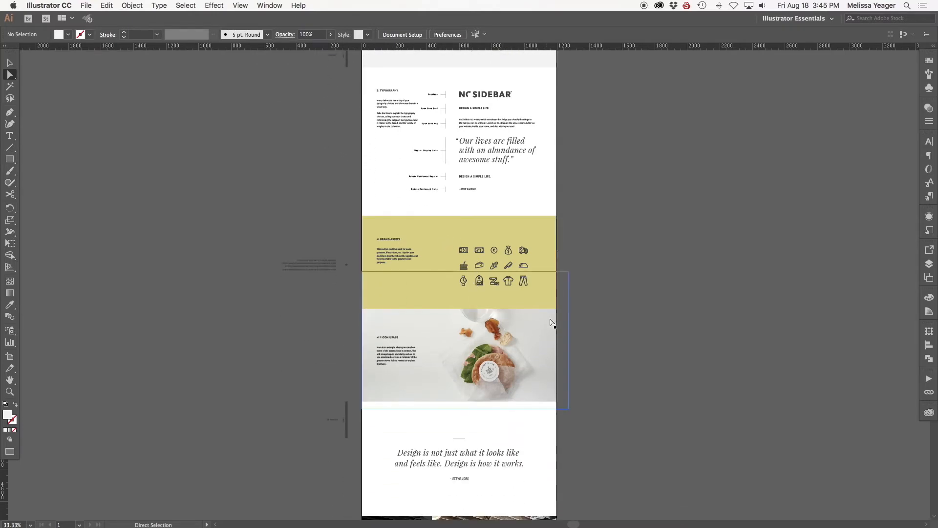
- Examine the template's icon usage, design quote, photography, color, voice, web presence and web grid system sections in closer view
key(super+equal)
scroll(551, 296, down, 12)
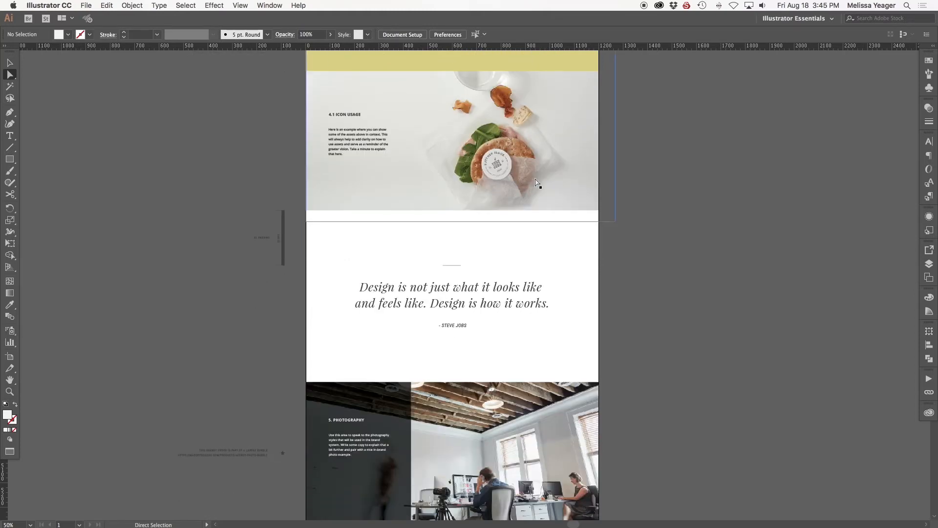
scroll(526, 431, down, 1)
scroll(527, 431, down, 2)
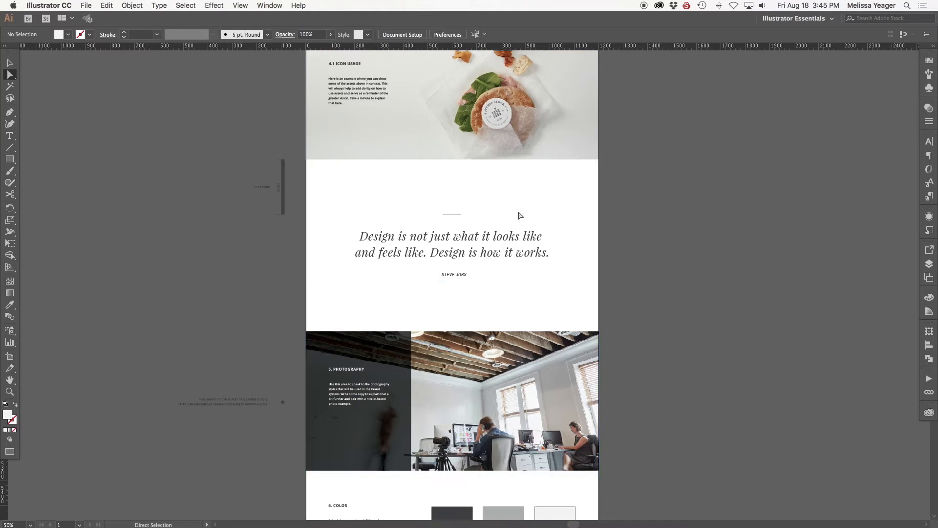
scroll(504, 244, down, 3)
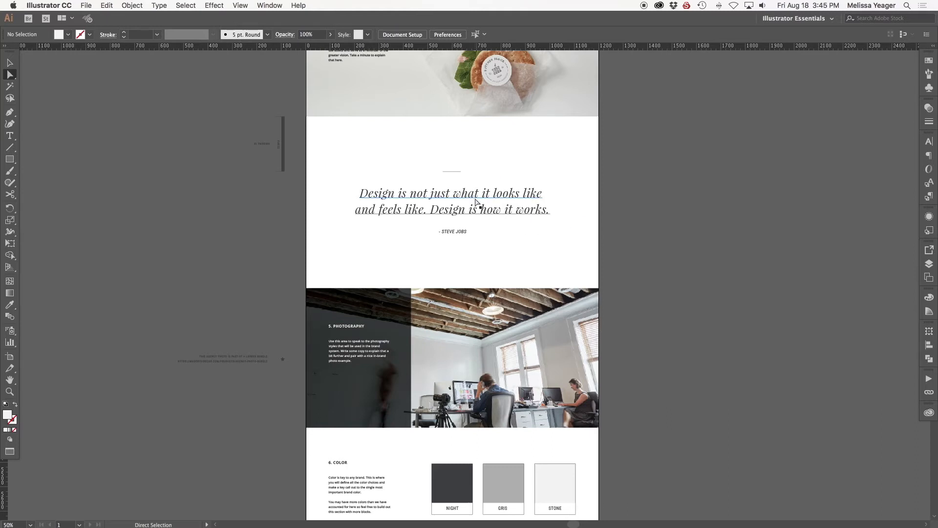
scroll(479, 203, down, 2)
scroll(479, 203, down, 12)
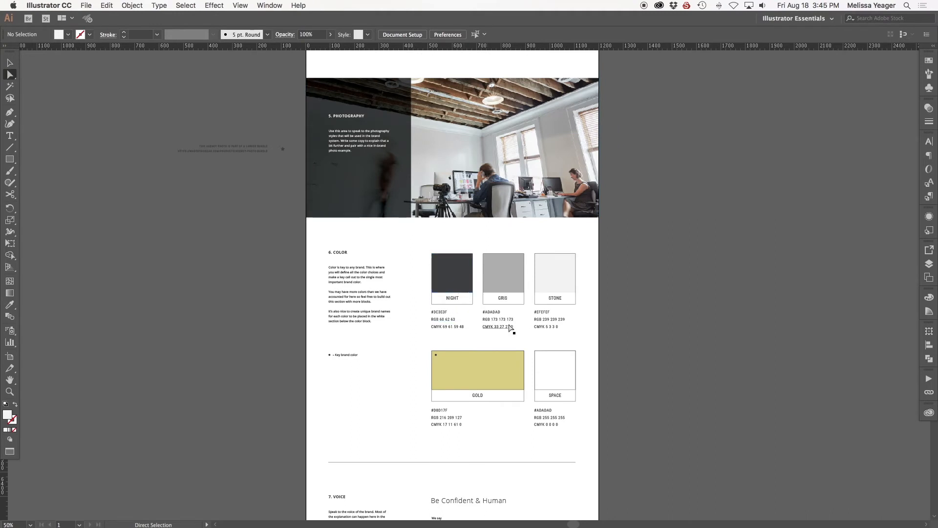
scroll(529, 334, down, 14)
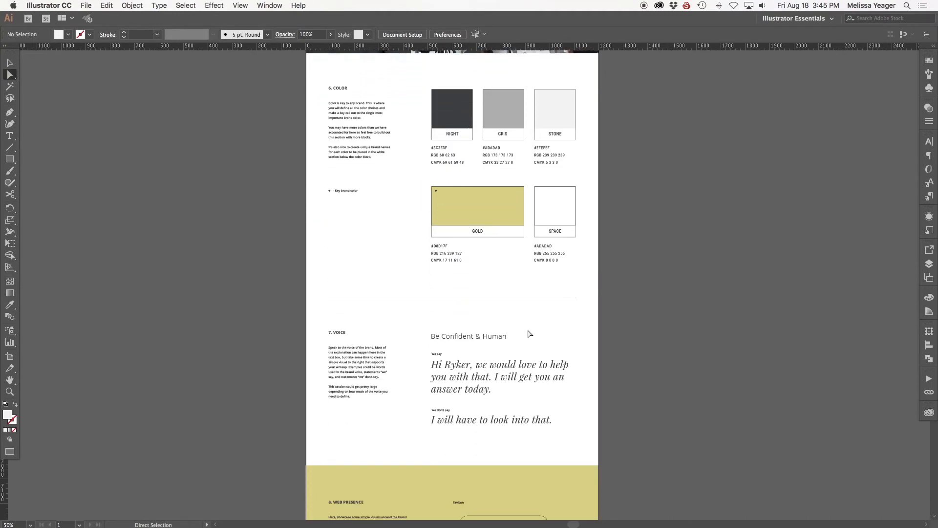
scroll(529, 333, down, 18)
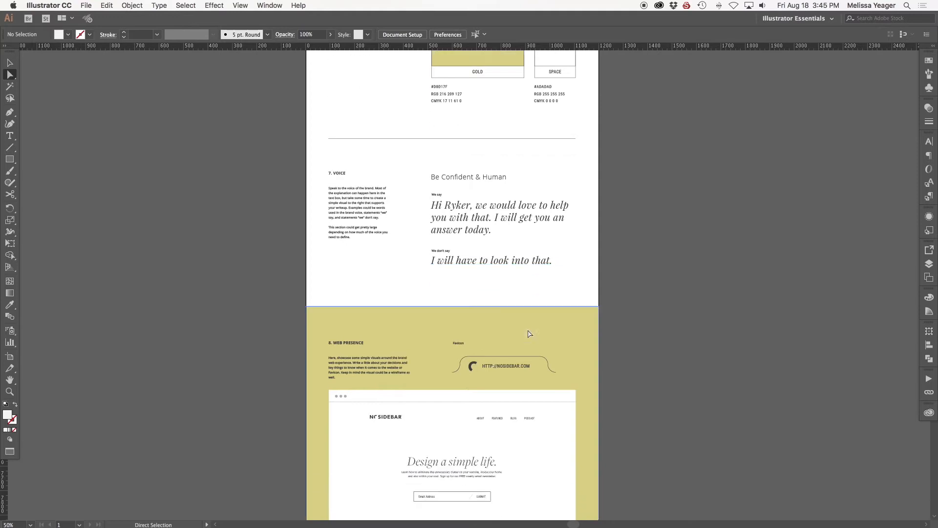
scroll(529, 333, down, 6)
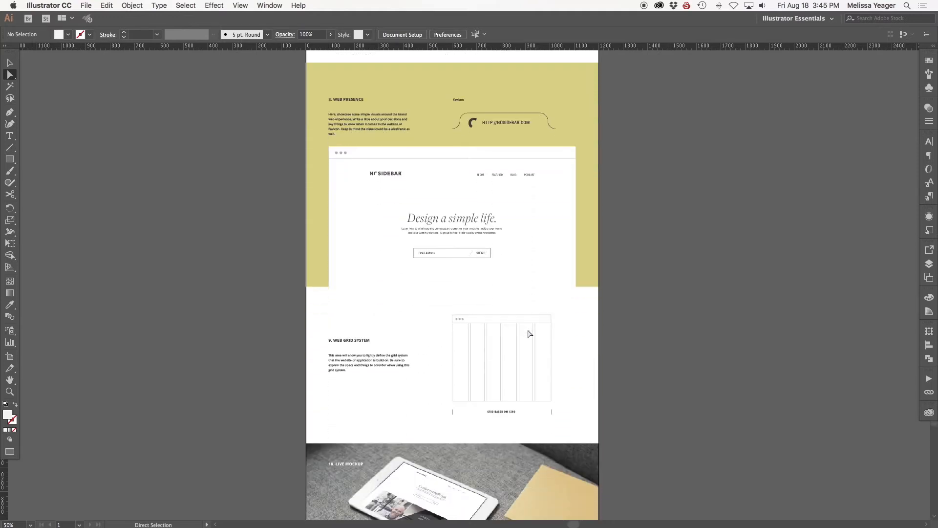
- Revisit the template's voice and web presence sections, and examine the web grid system, live mockup, tagline and avatars
scroll(529, 333, up, 14)
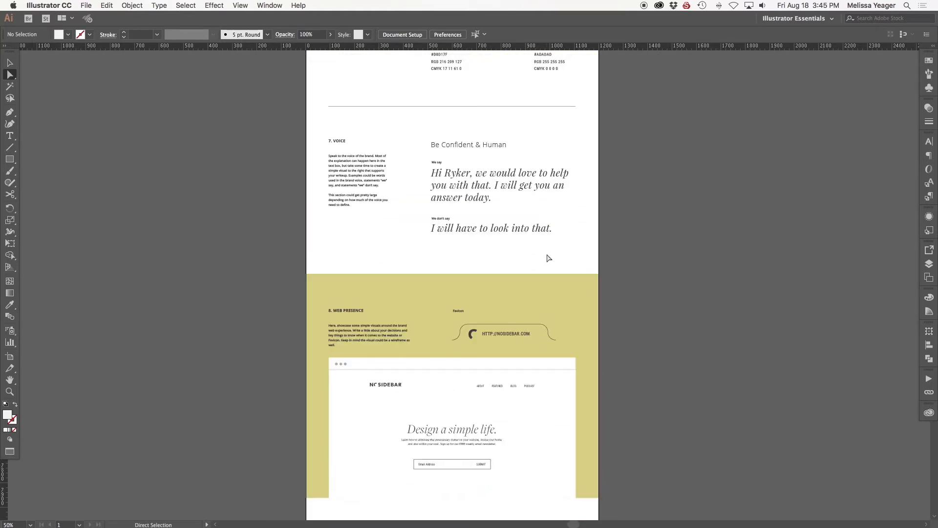
scroll(548, 258, down, 3)
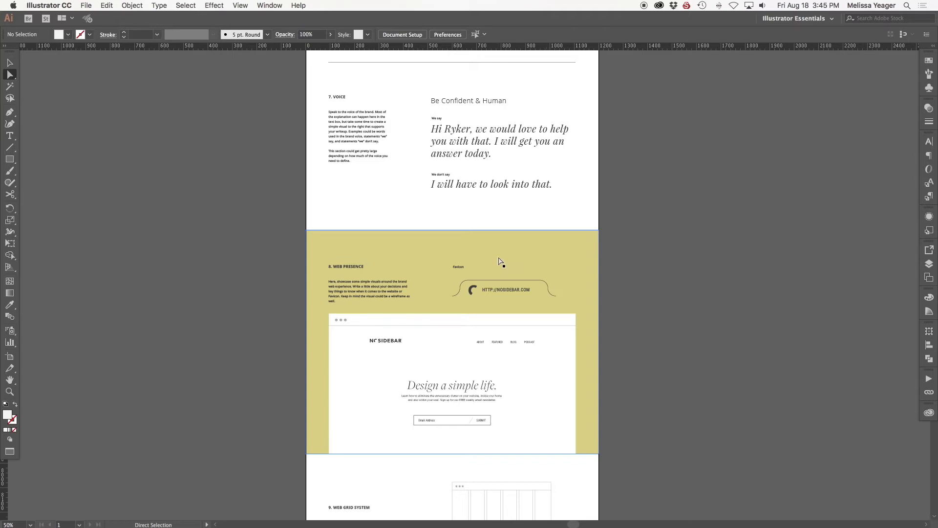
scroll(501, 262, down, 7)
scroll(498, 258, down, 5)
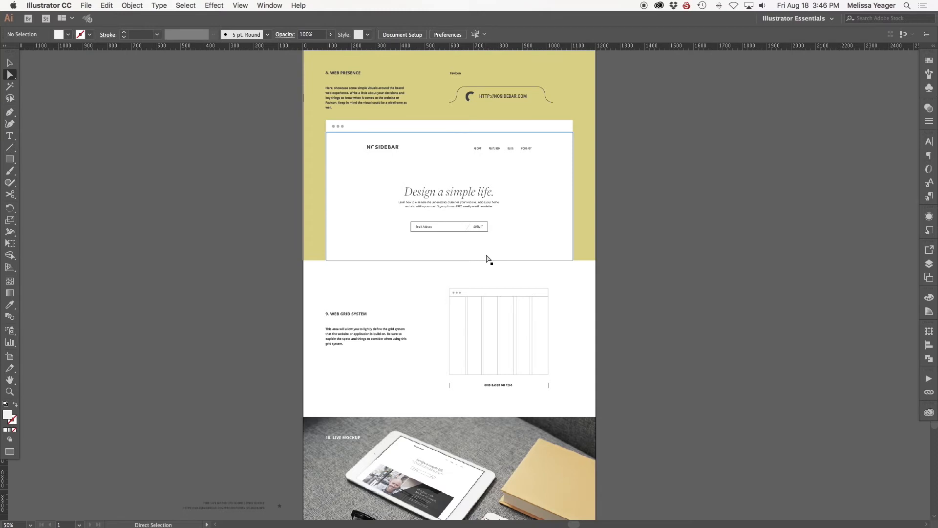
scroll(487, 259, down, 1)
scroll(489, 260, up, 5)
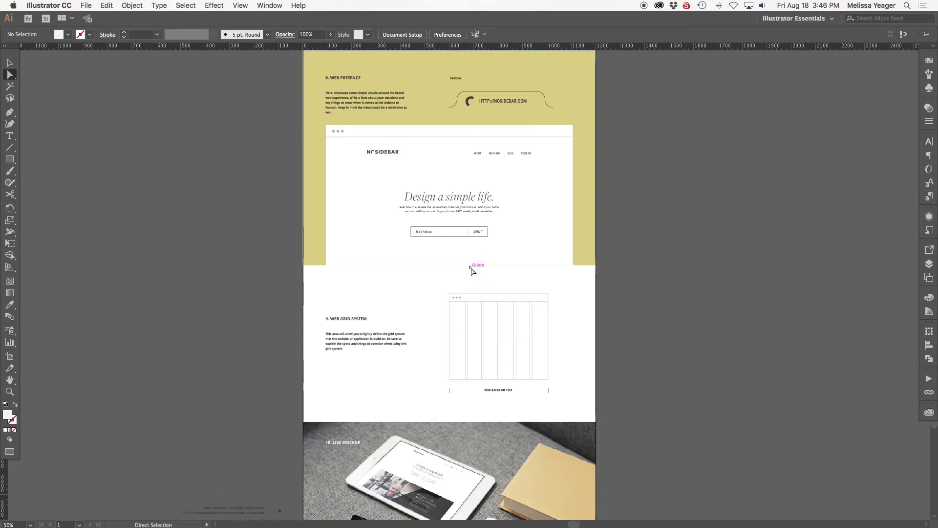
scroll(464, 188, down, 9)
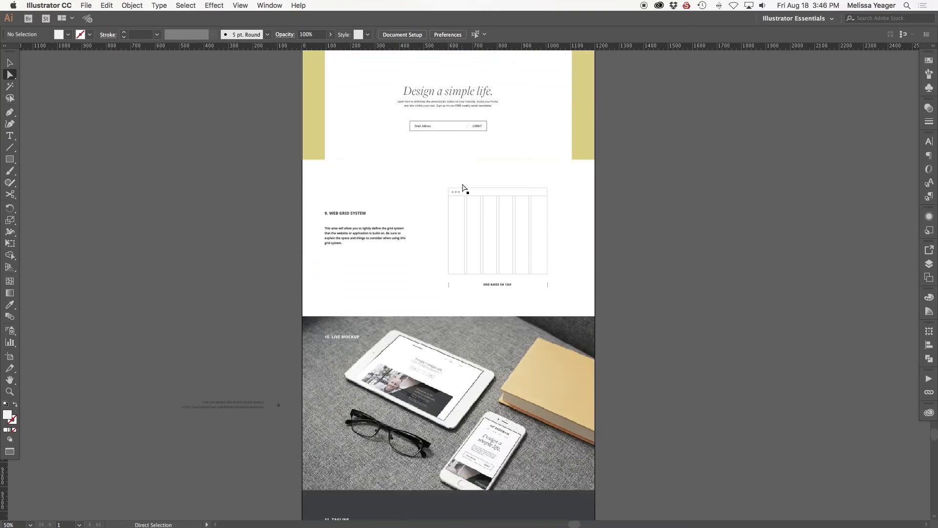
scroll(425, 273, down, 13)
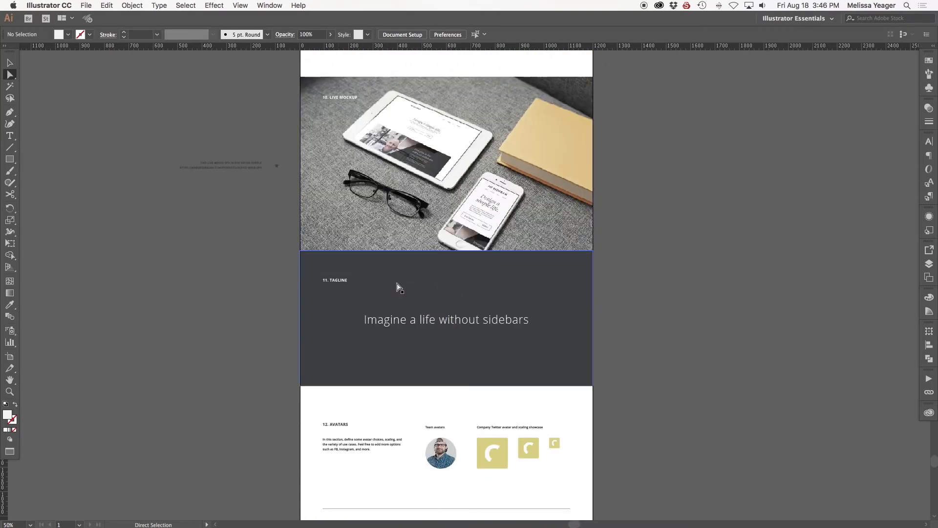
scroll(433, 287, down, 1)
scroll(433, 286, down, 6)
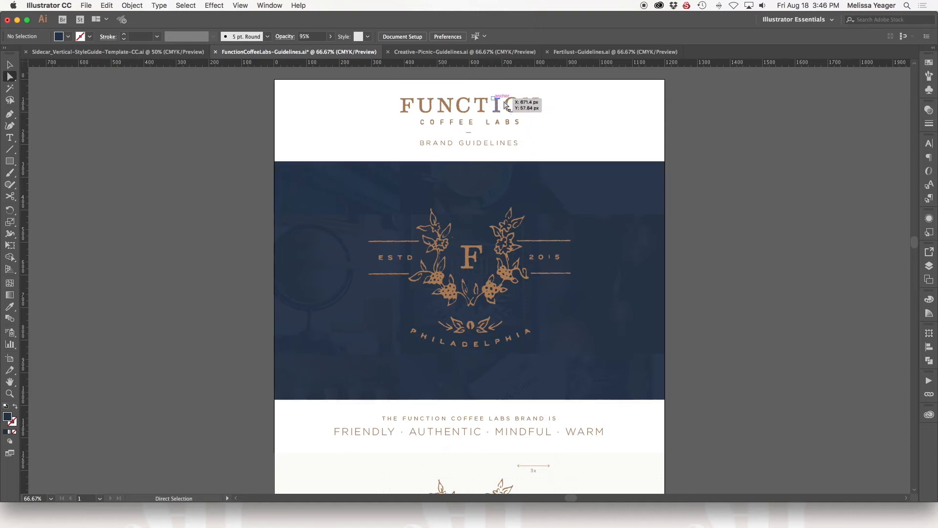
- Examine the Function Coffee Labs guidelines from the header and emblem banner through the brand attributes to the logo spacing diagram
scroll(528, 141, down, 1)
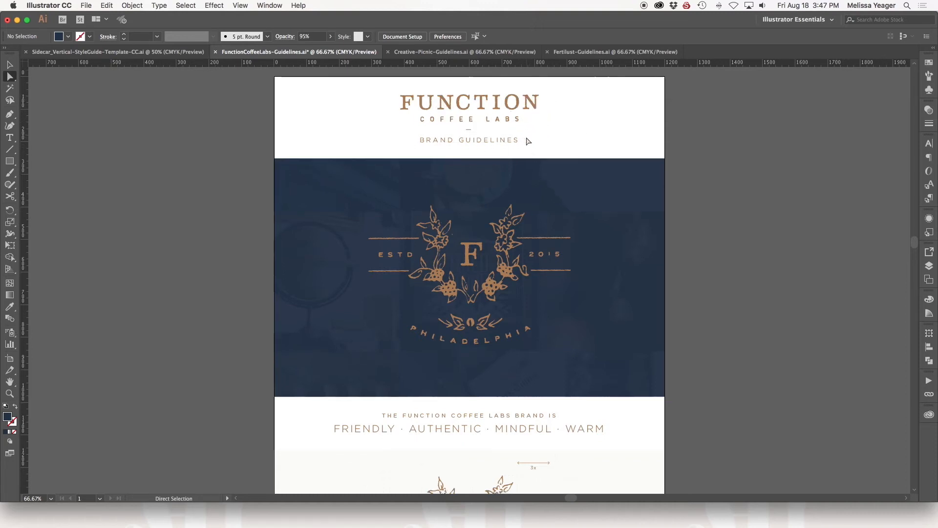
scroll(527, 141, down, 3)
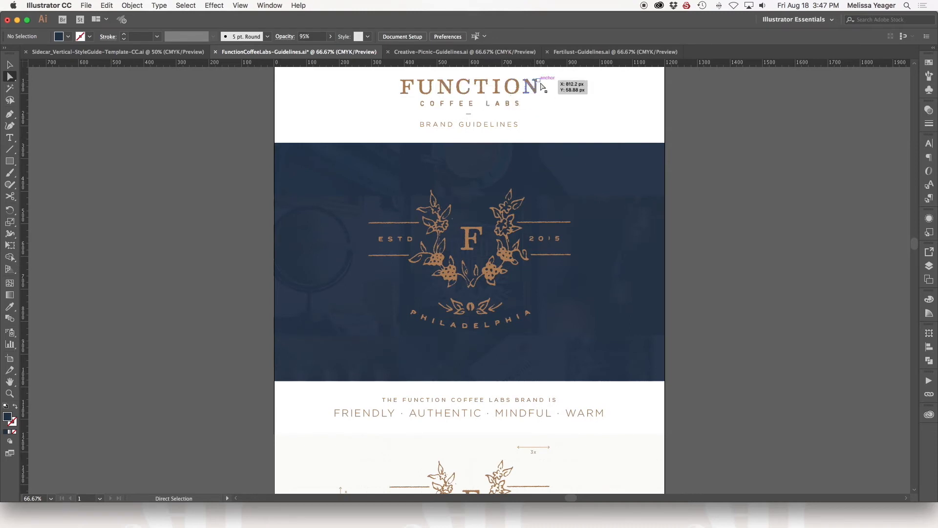
scroll(544, 293, down, 2)
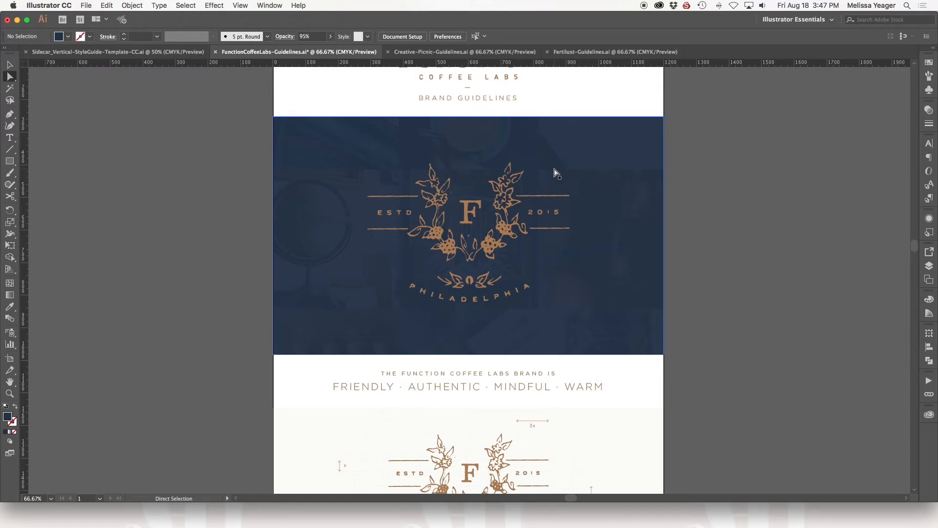
scroll(557, 172, down, 2)
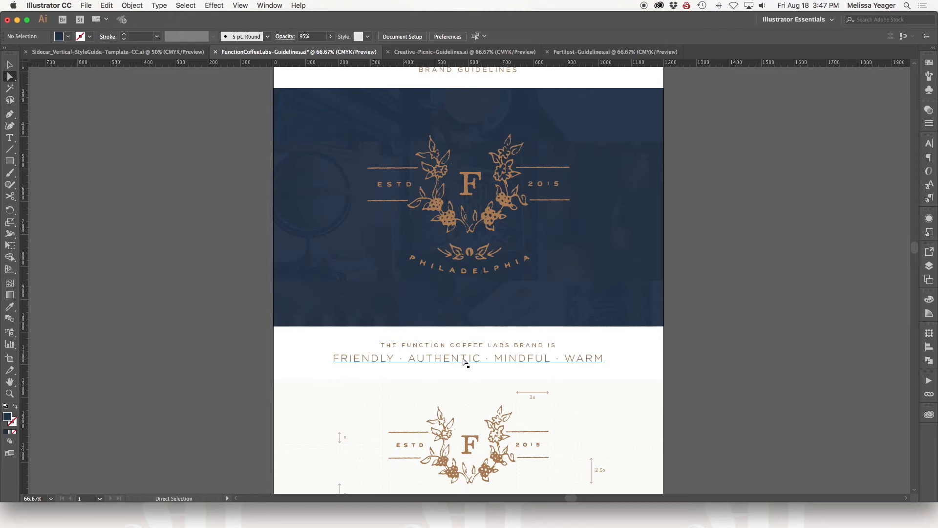
scroll(562, 373, down, 7)
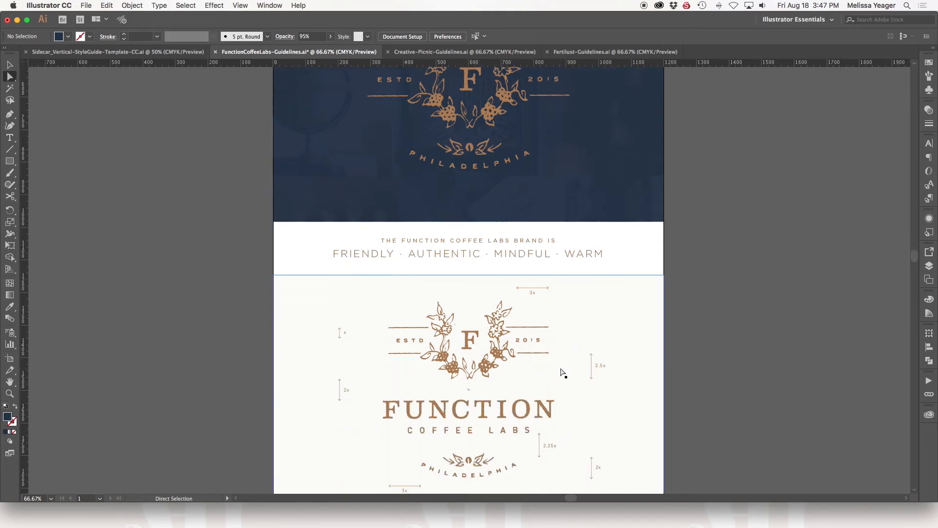
scroll(562, 373, down, 5)
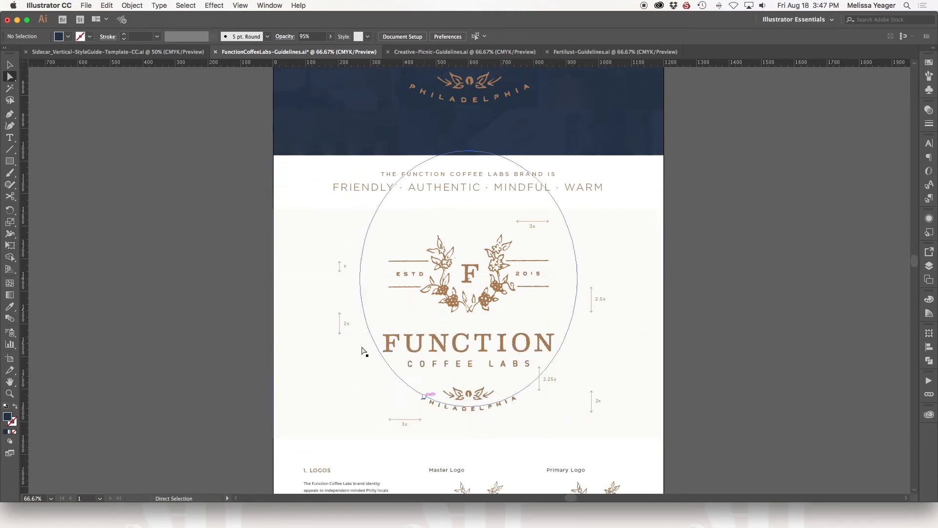
scroll(593, 350, down, 4)
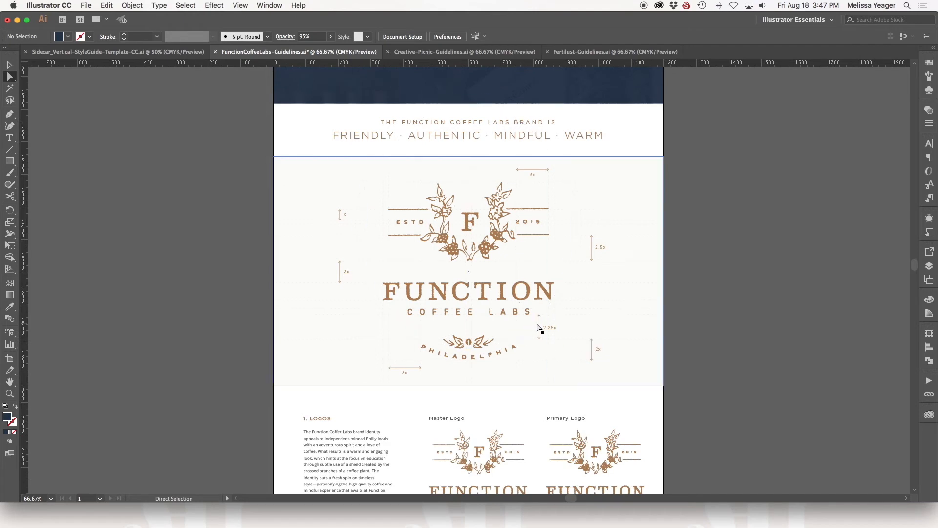
- Examine the logos section of the Function Coffee Labs guidelines with its logo and mark variations, through to the anatomy of the shield
scroll(538, 325, down, 11)
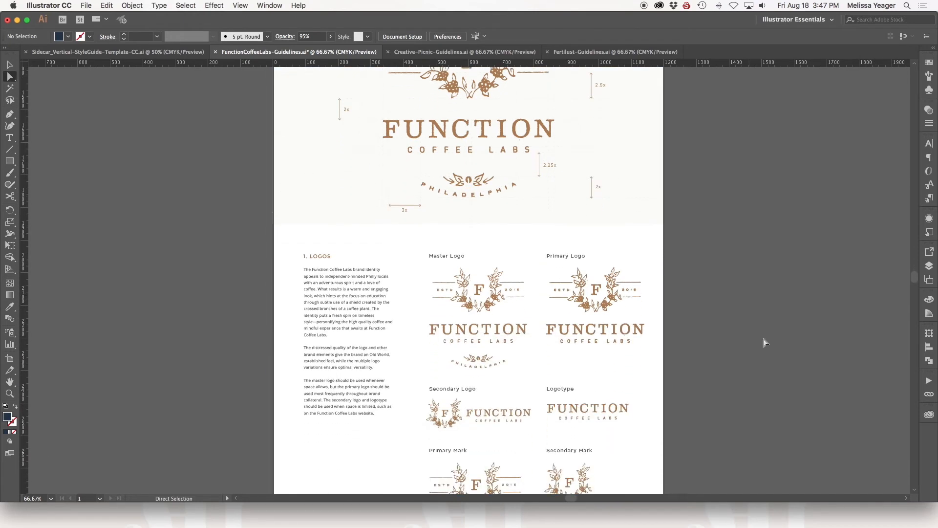
scroll(508, 332, down, 3)
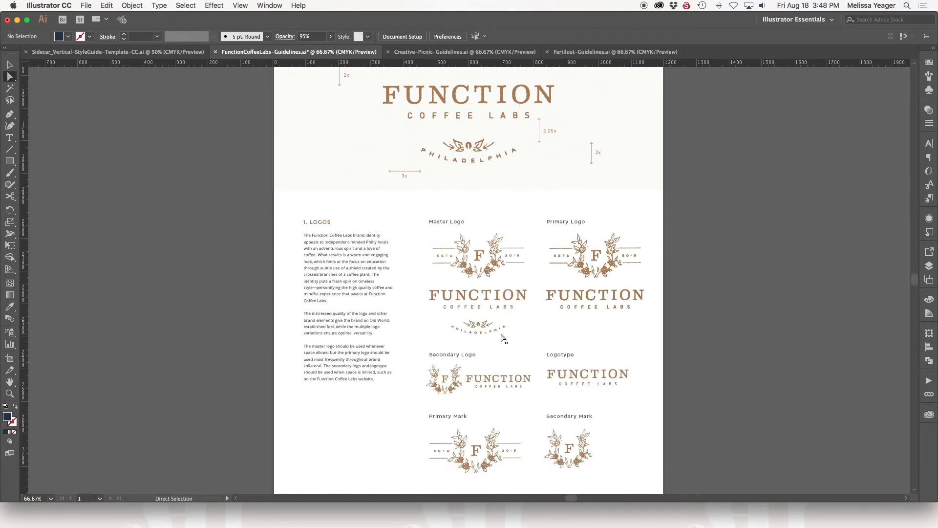
scroll(613, 290, down, 4)
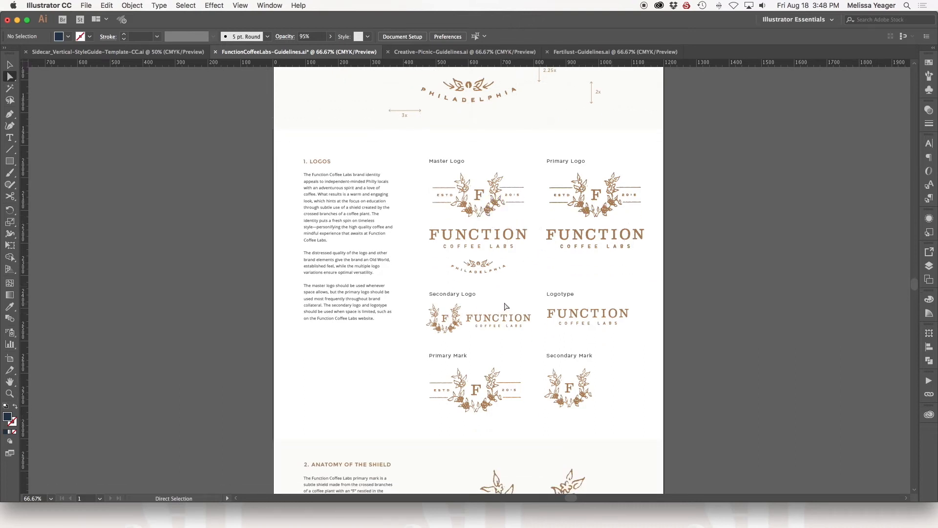
scroll(503, 315, down, 1)
scroll(502, 315, down, 4)
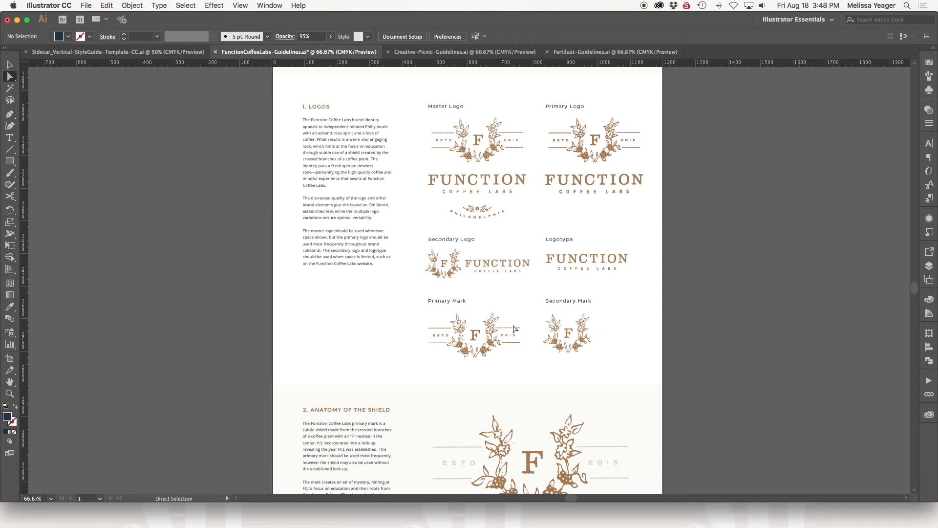
scroll(513, 327, down, 9)
scroll(513, 329, down, 1)
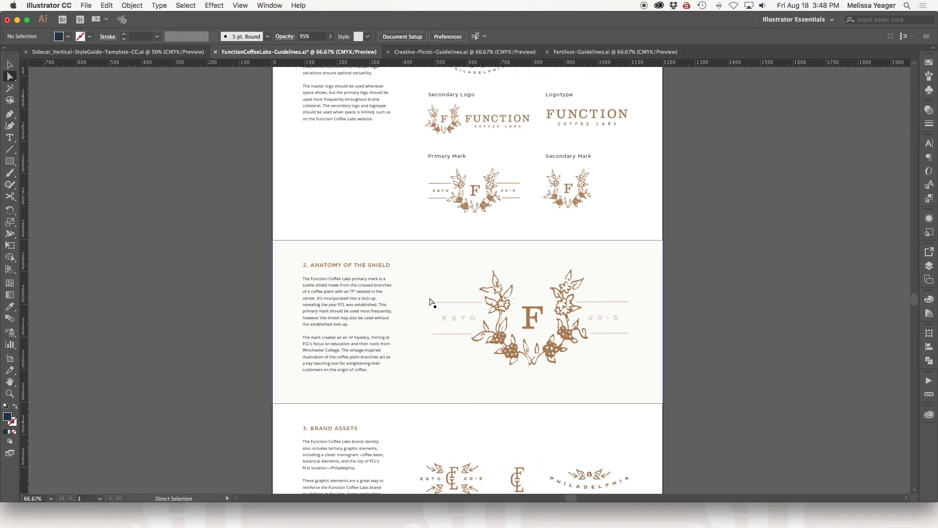
- Examine the remaining Function Coffee Labs sections: brand assets, typography, mission statement, color palette, digital presence and the closing footer
scroll(432, 301, down, 5)
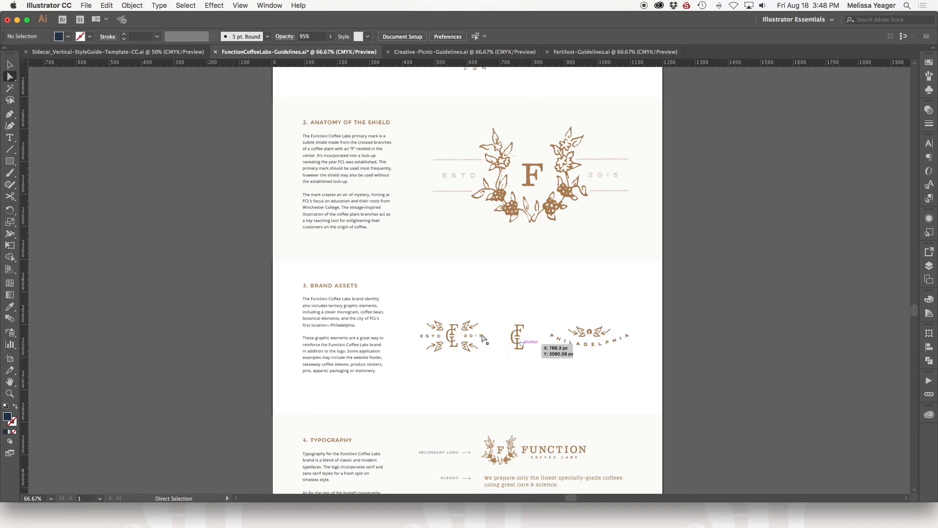
scroll(497, 310, down, 6)
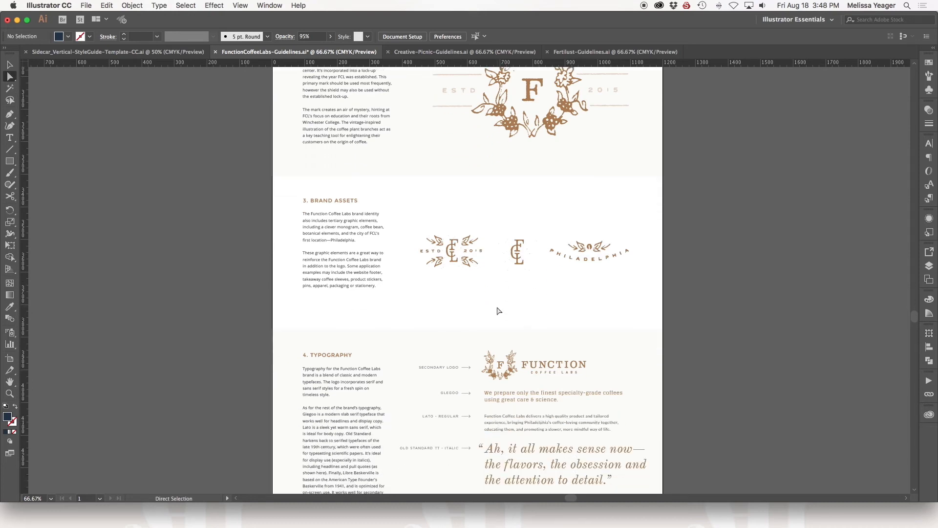
scroll(498, 311, down, 1)
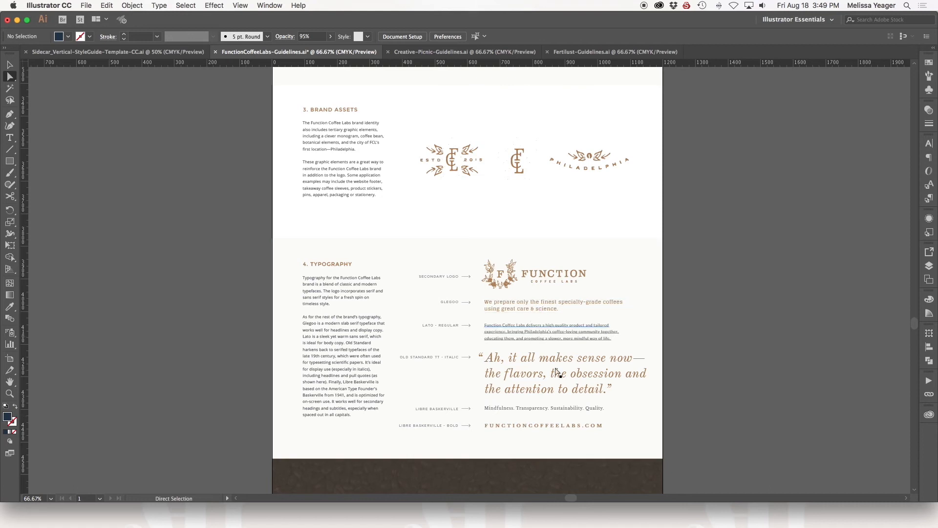
scroll(528, 354, down, 1)
scroll(527, 354, down, 7)
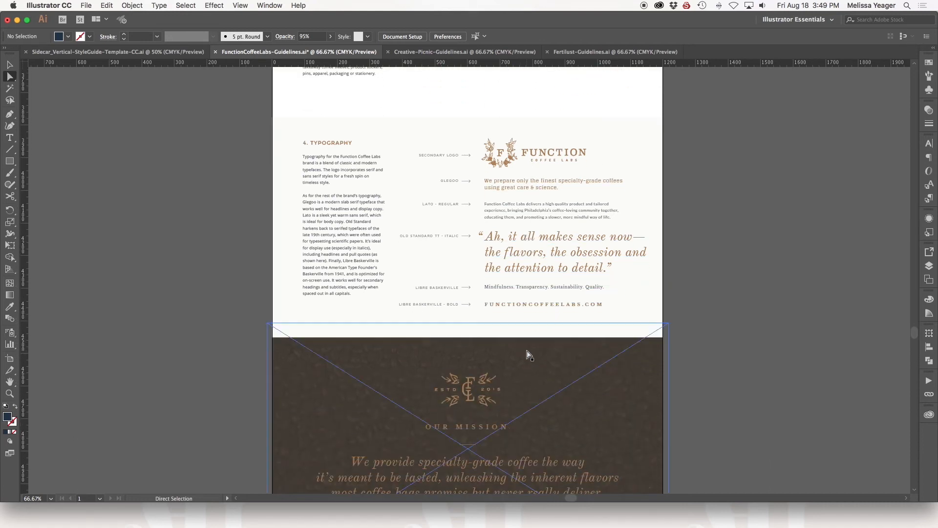
scroll(528, 355, down, 1)
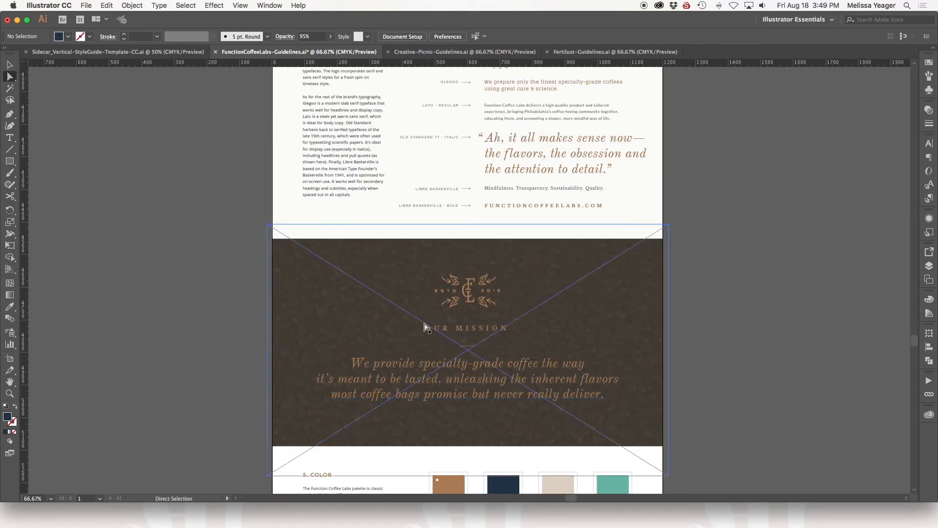
scroll(658, 303, down, 5)
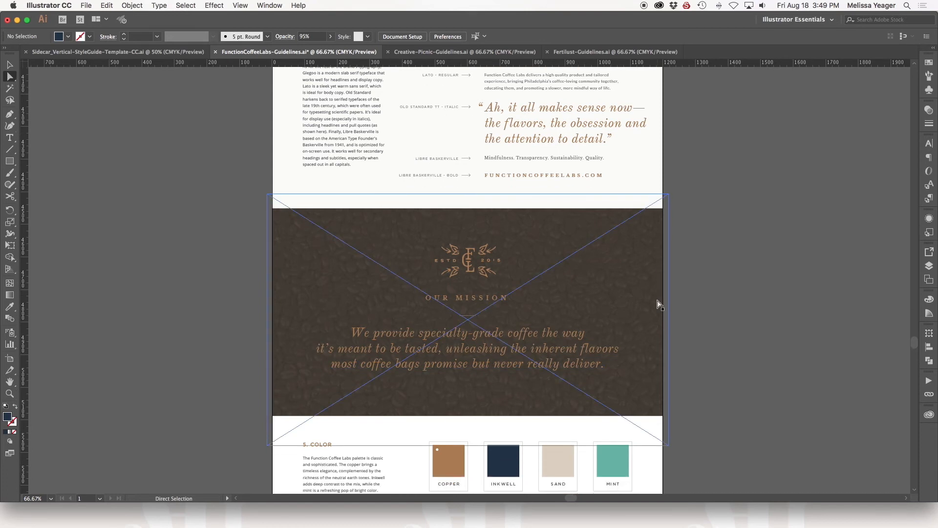
scroll(698, 336, down, 8)
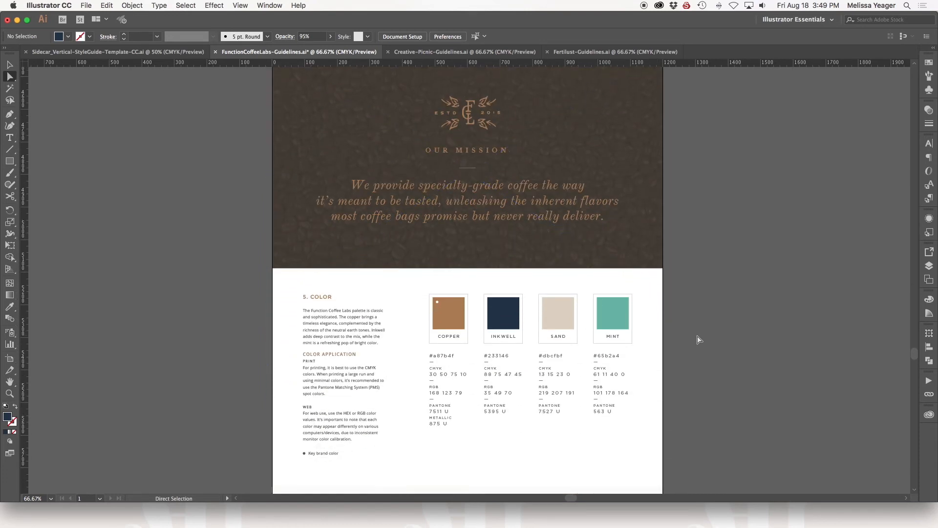
scroll(698, 338, down, 9)
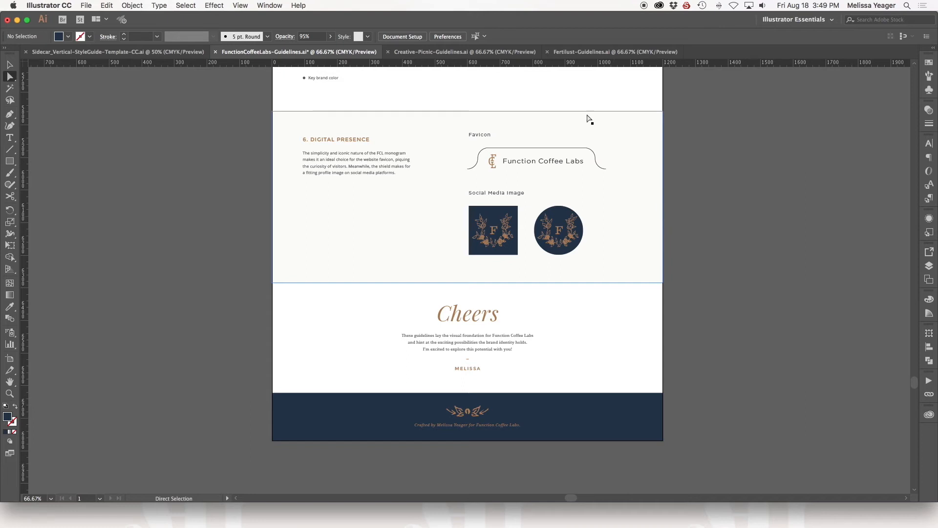
- Switch to the Creative Picnic guidelines document and examine its header, emblem banner, brand attributes and patterned logo banner
click(482, 53)
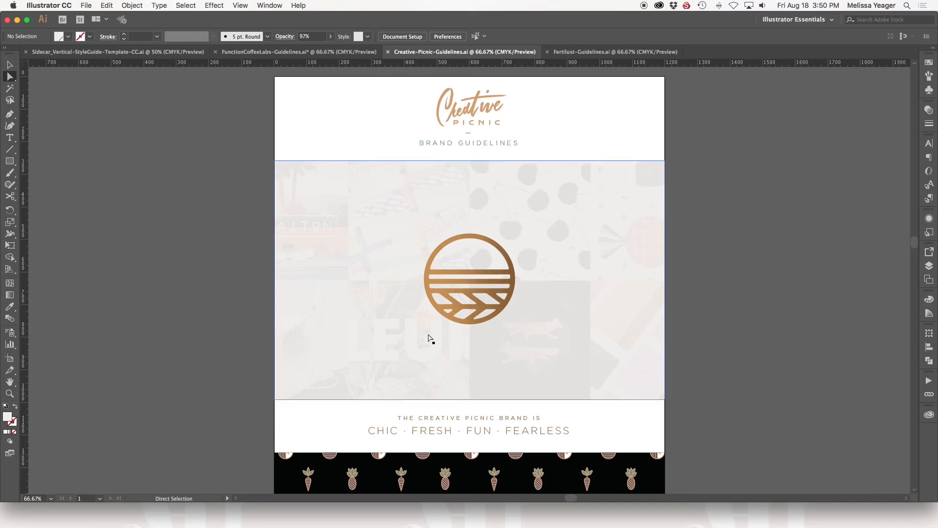
scroll(479, 342, down, 1)
scroll(479, 342, down, 4)
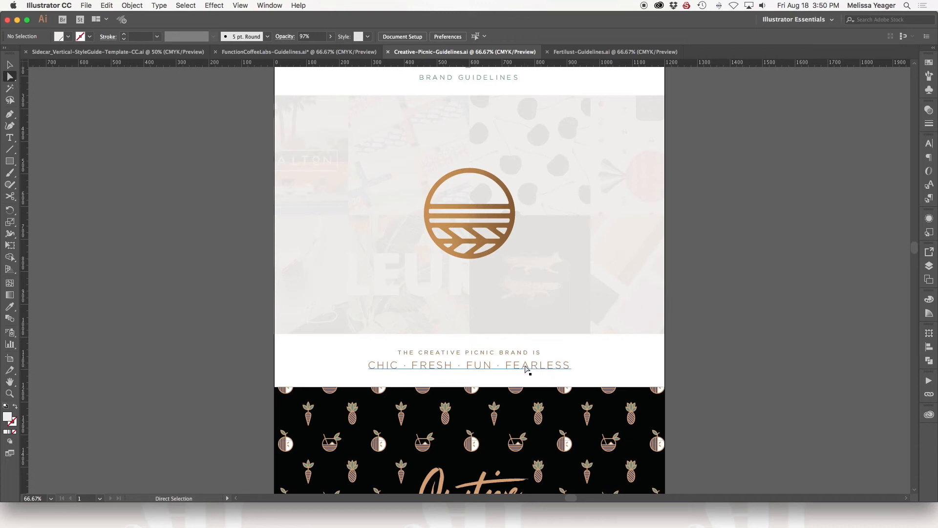
scroll(487, 333, down, 6)
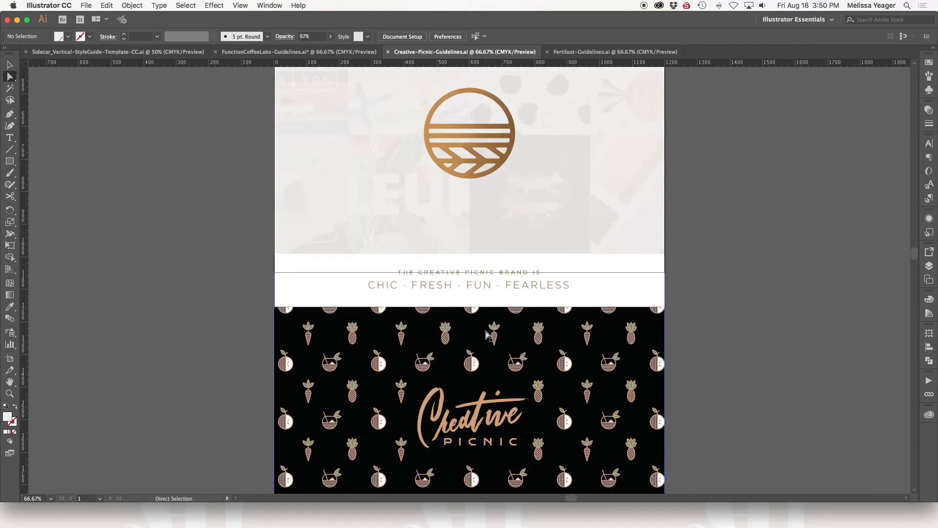
scroll(487, 334, down, 2)
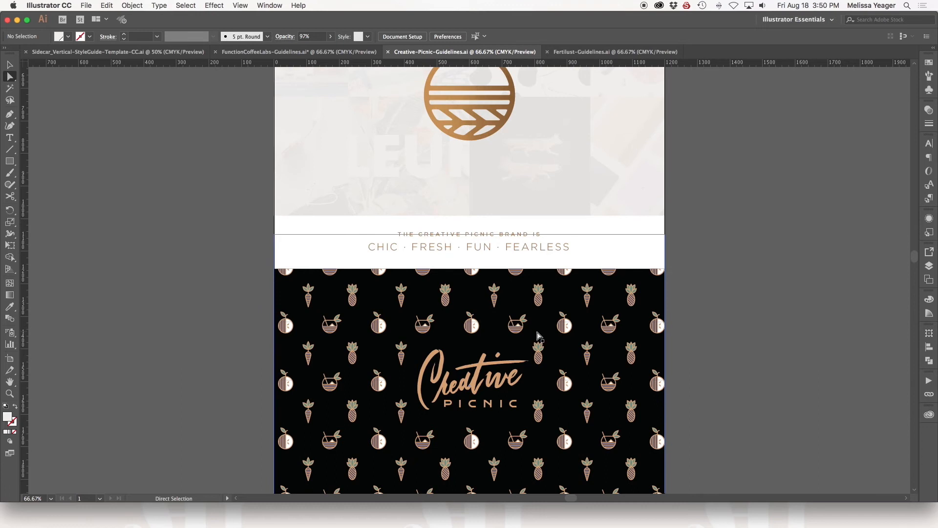
scroll(537, 334, down, 4)
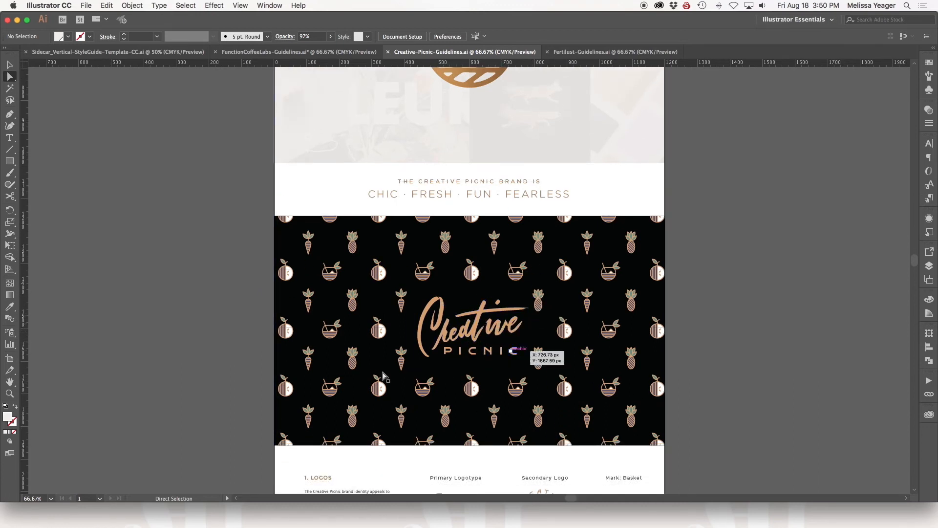
scroll(512, 310, down, 1)
scroll(512, 310, down, 2)
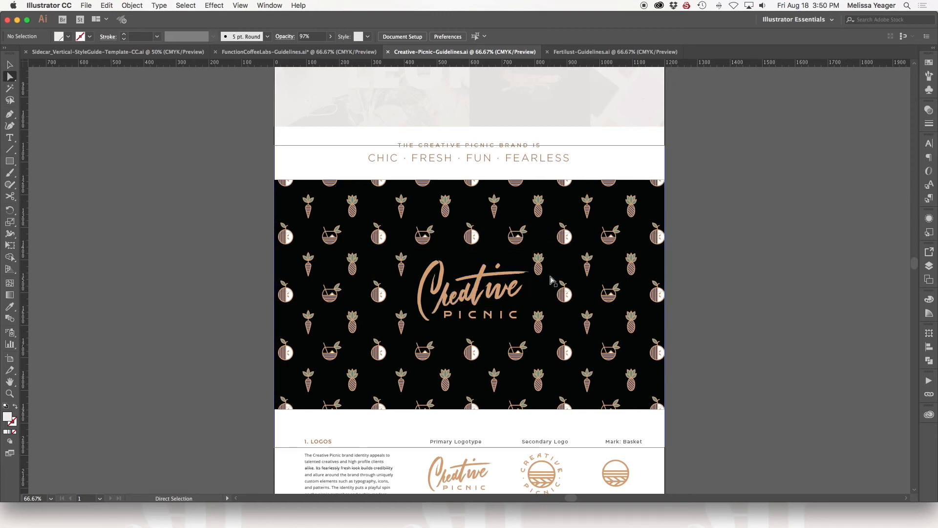
scroll(565, 272, down, 6)
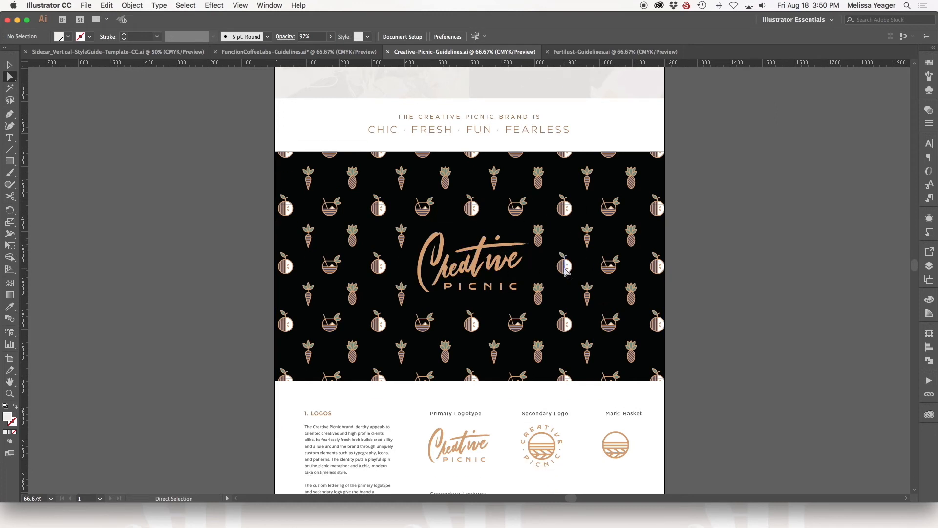
- Examine the Creative Picnic logos, Behind the Basket, custom icons and typography sections
scroll(565, 272, down, 5)
scroll(584, 261, down, 5)
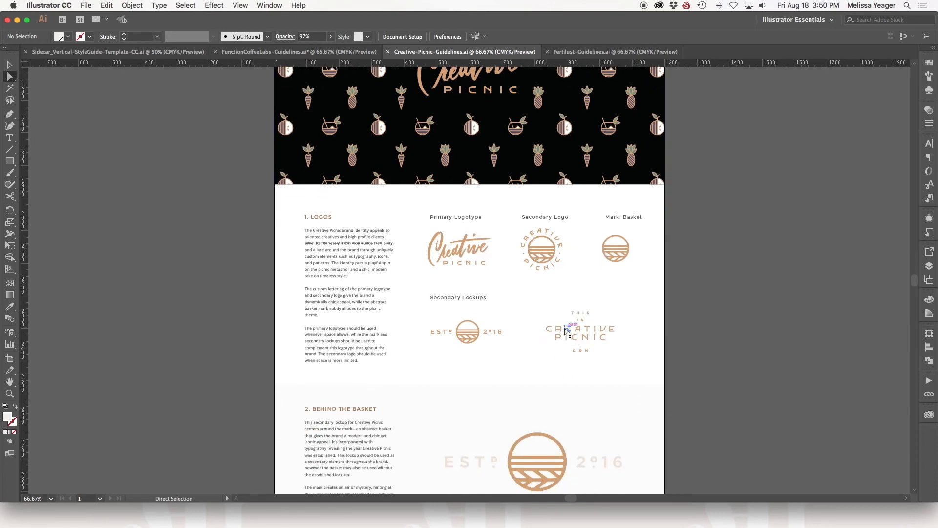
scroll(565, 326, down, 1)
scroll(565, 326, down, 5)
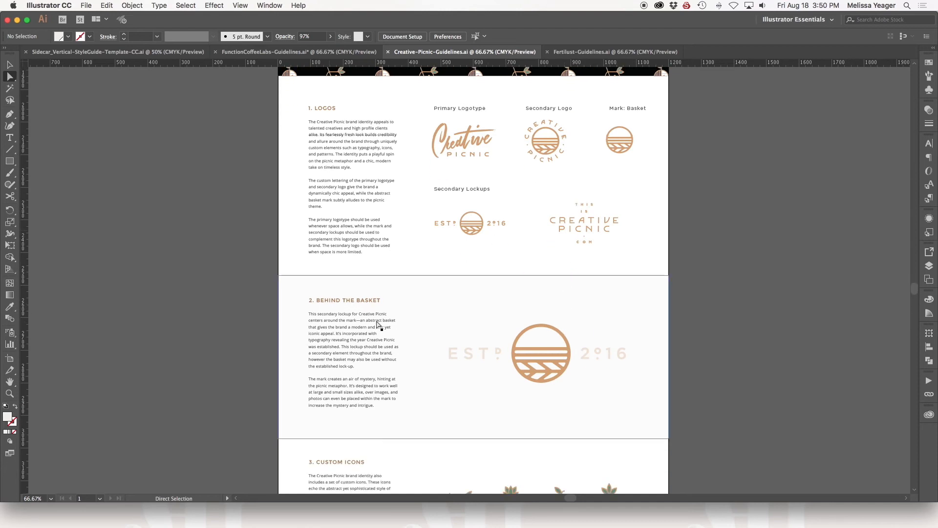
scroll(444, 307, down, 5)
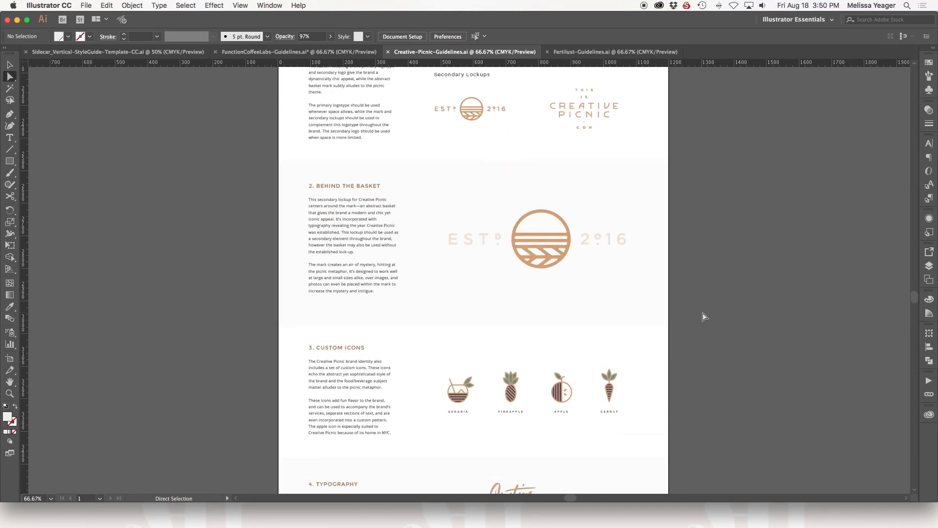
scroll(701, 318, down, 5)
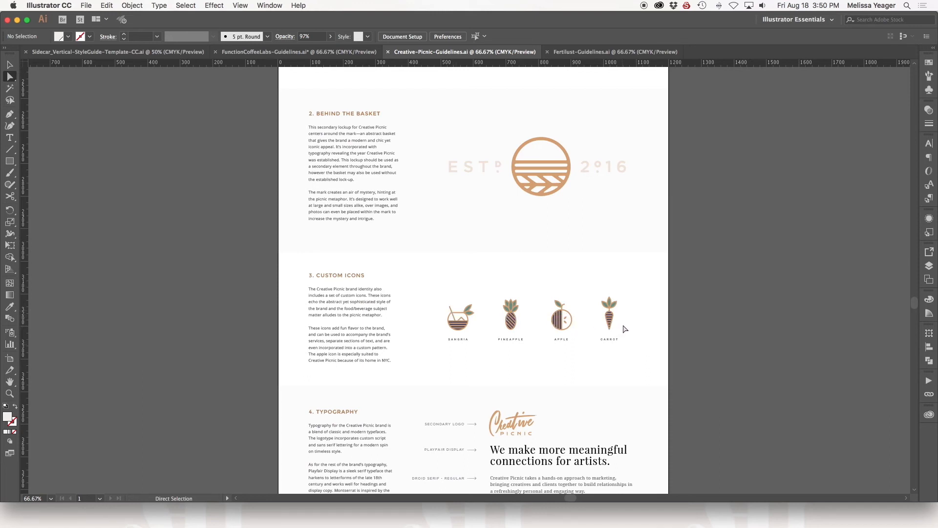
scroll(639, 323, down, 3)
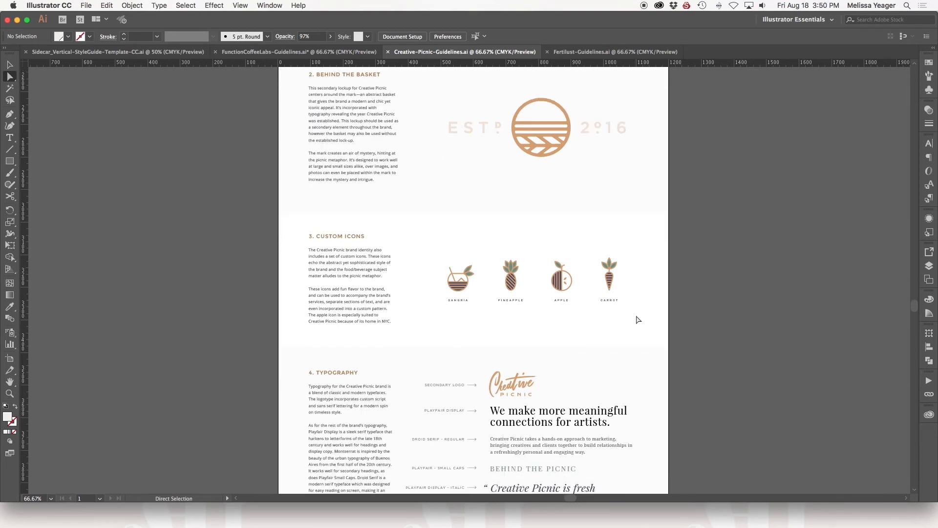
scroll(638, 319, down, 5)
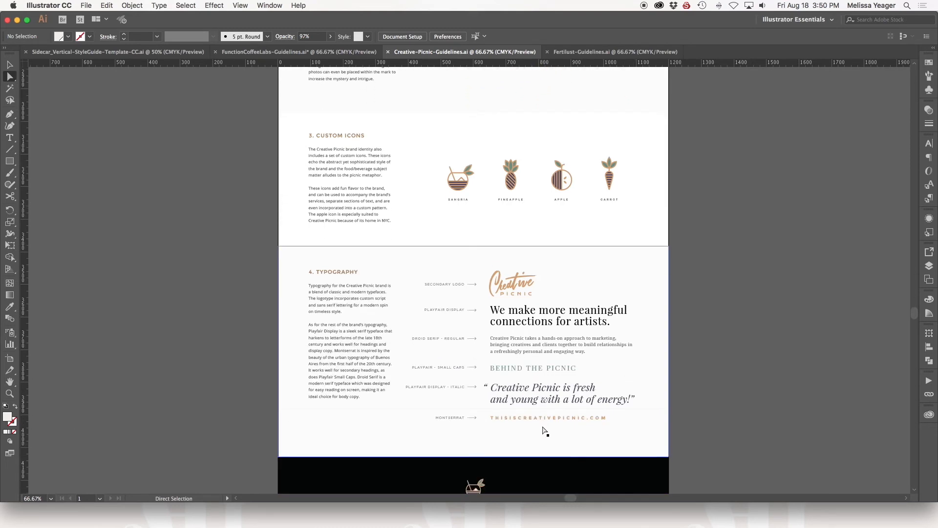
- Examine the Creative Picnic culture statement against its typography, along with the color palette and the seamless patterns section
scroll(476, 269, down, 10)
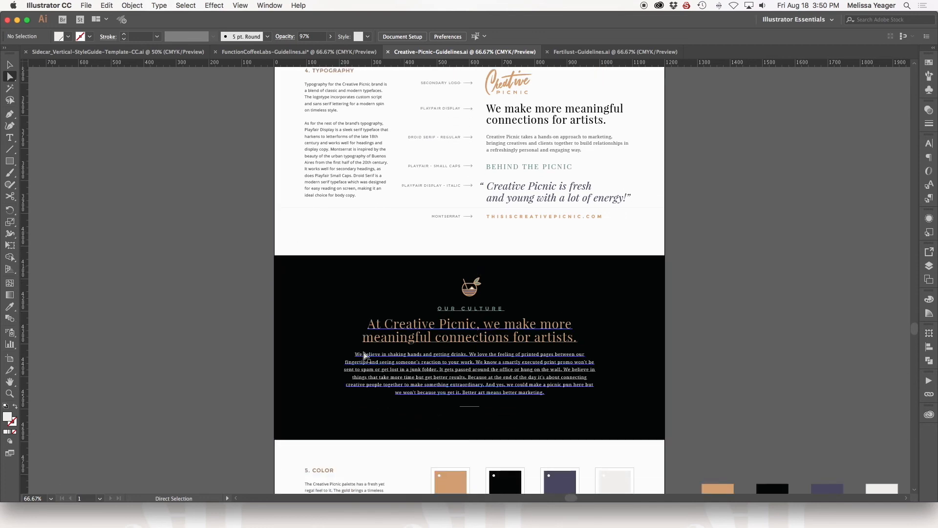
scroll(589, 331, down, 4)
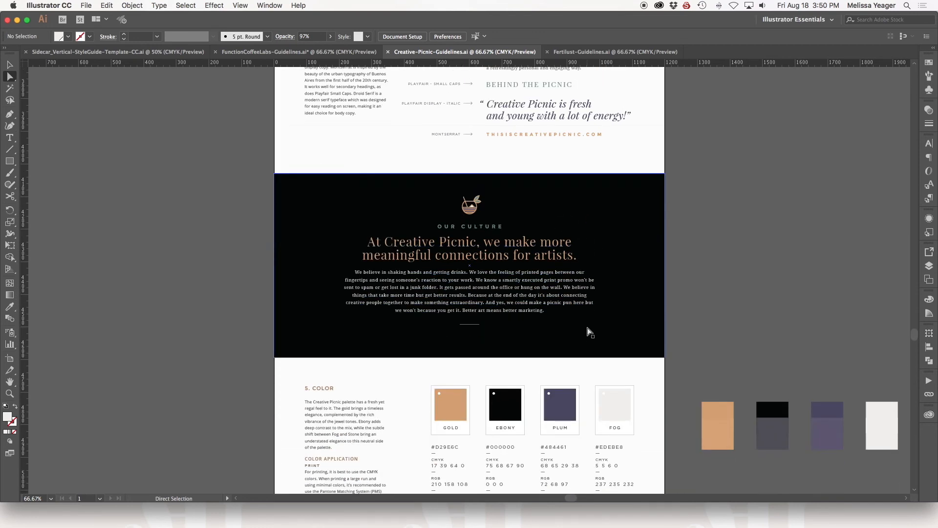
scroll(589, 329, up, 4)
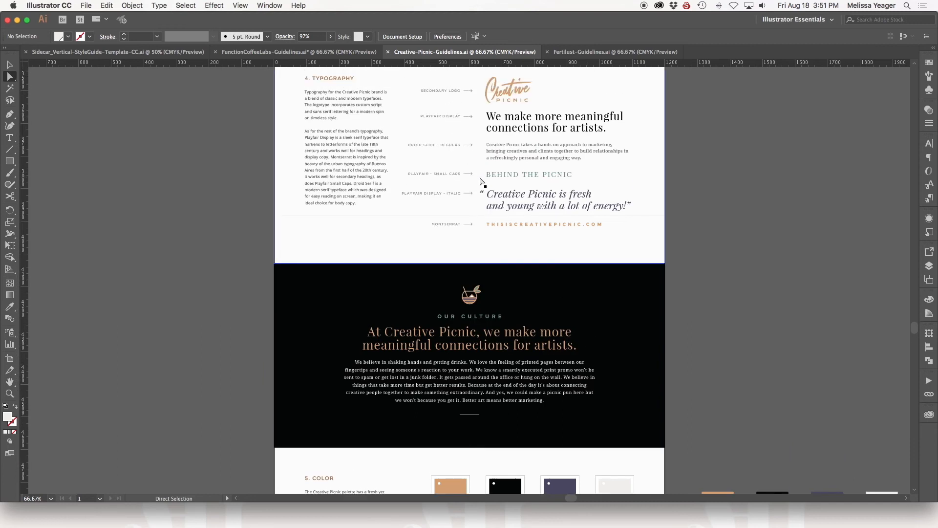
scroll(611, 235, down, 8)
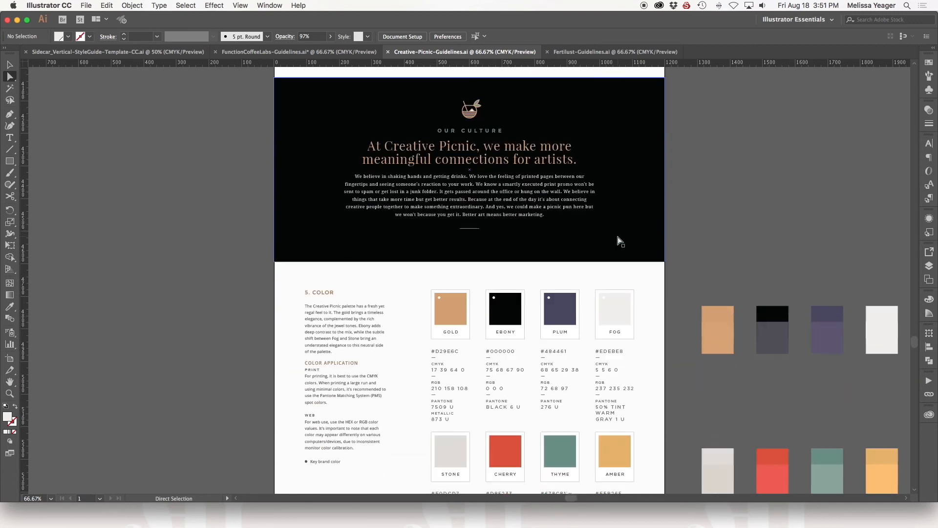
scroll(618, 241, down, 2)
scroll(533, 318, down, 4)
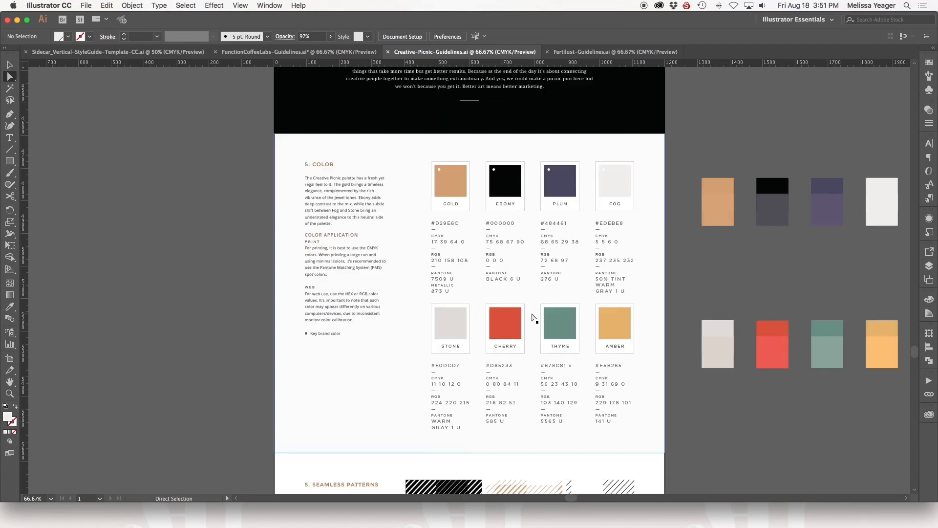
scroll(533, 319, down, 2)
scroll(641, 327, down, 5)
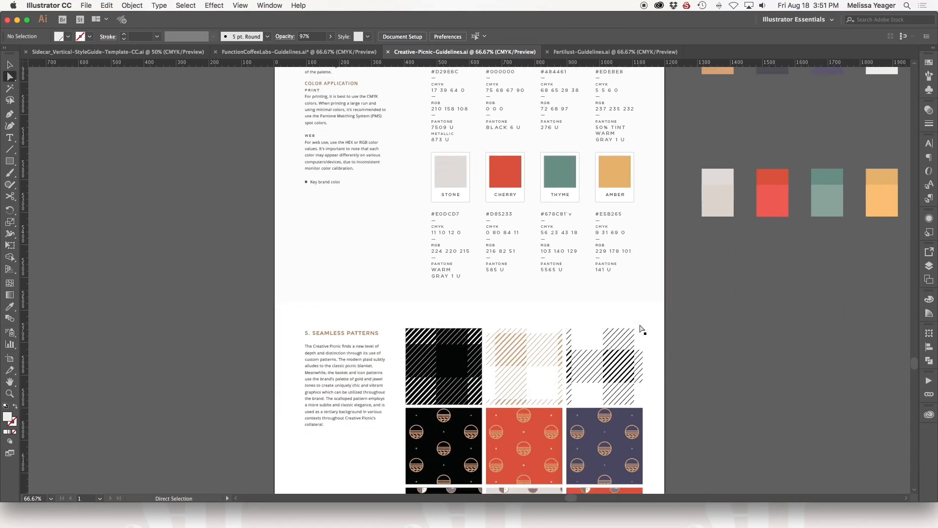
scroll(640, 327, down, 3)
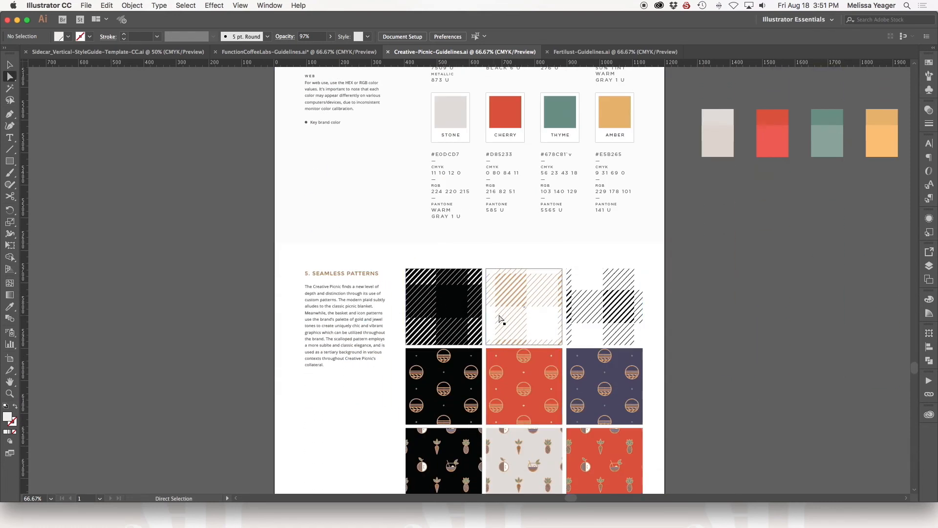
scroll(575, 391, down, 5)
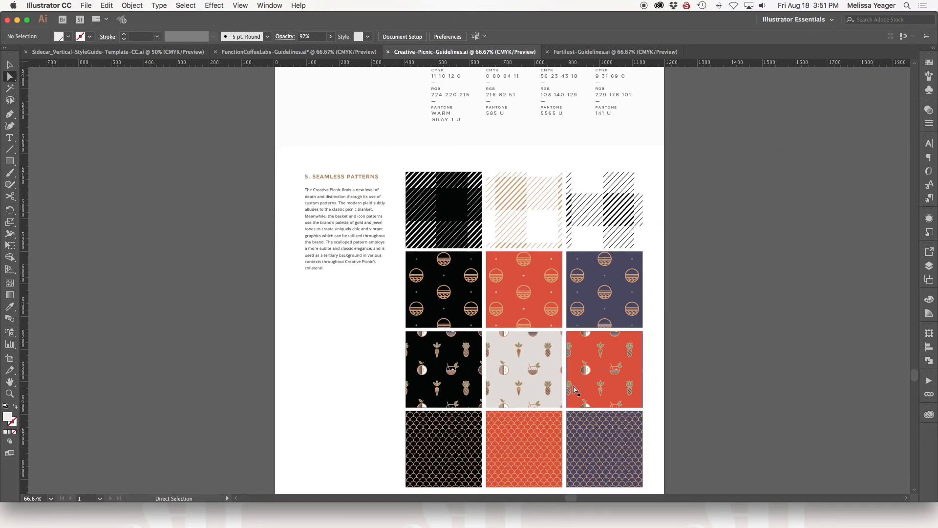
scroll(574, 390, down, 2)
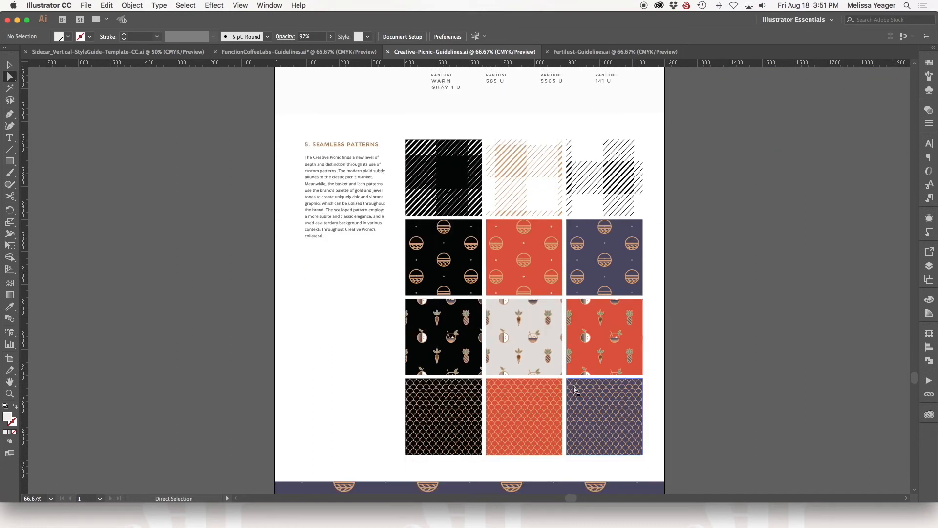
- Examine the rest of the Creative Picnic seamless patterns and the patterned website banner beneath them
scroll(575, 389, down, 3)
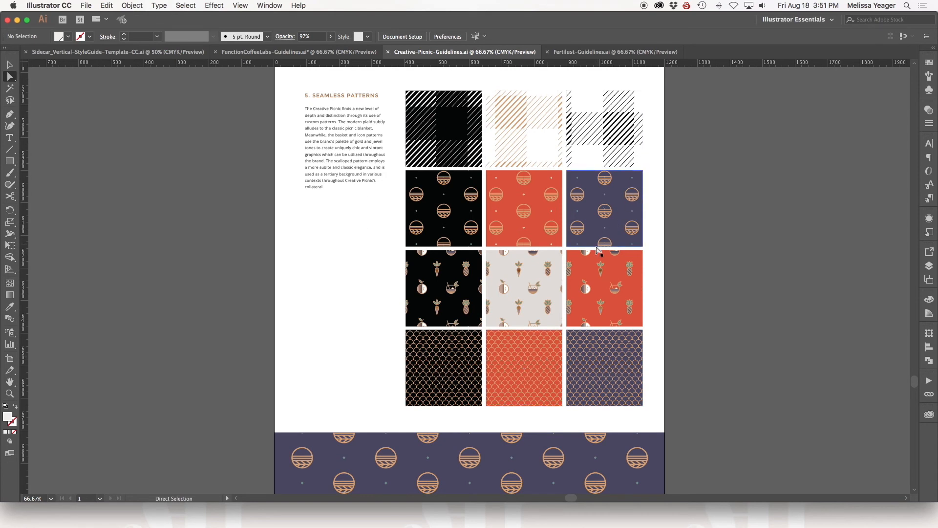
scroll(601, 247, down, 2)
scroll(600, 247, down, 10)
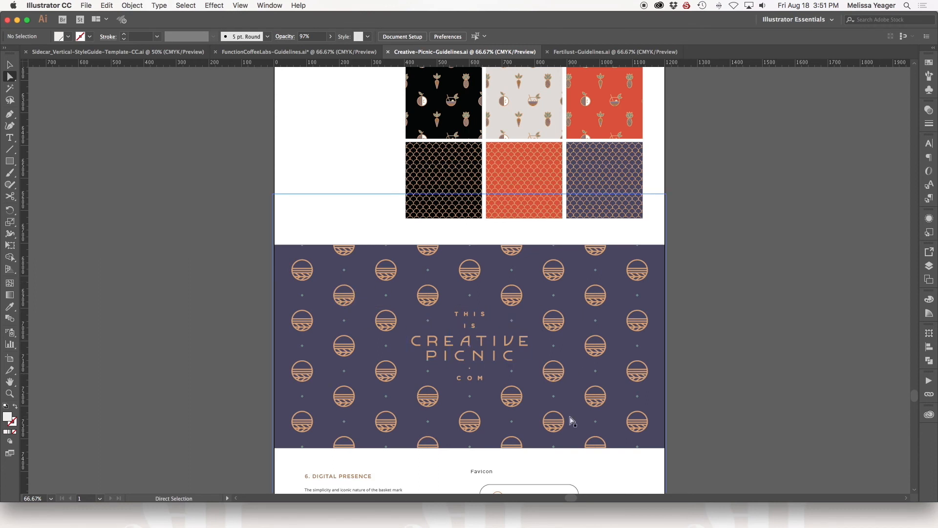
scroll(602, 309, down, 3)
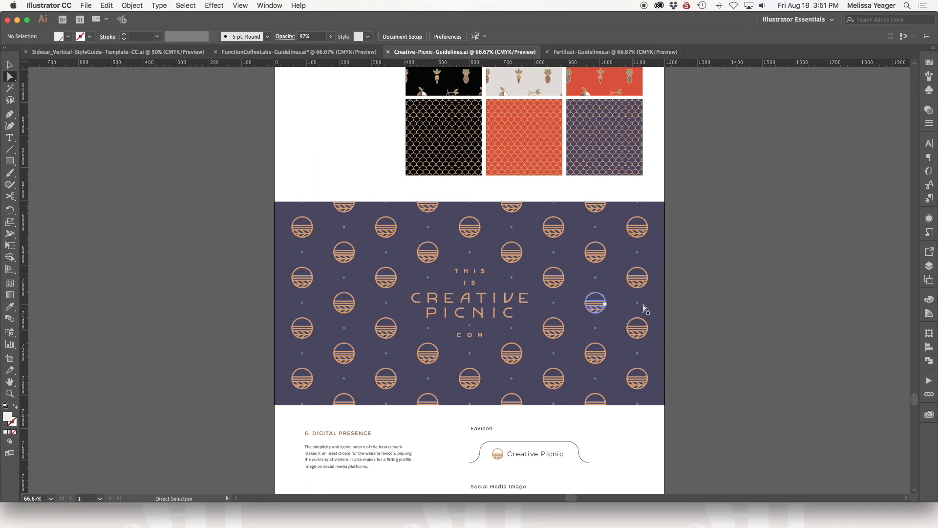
scroll(655, 313, down, 3)
- Examine the Creative Picnic digital presence section with its favicon and social media images, plus the closing message and footer
scroll(657, 313, down, 5)
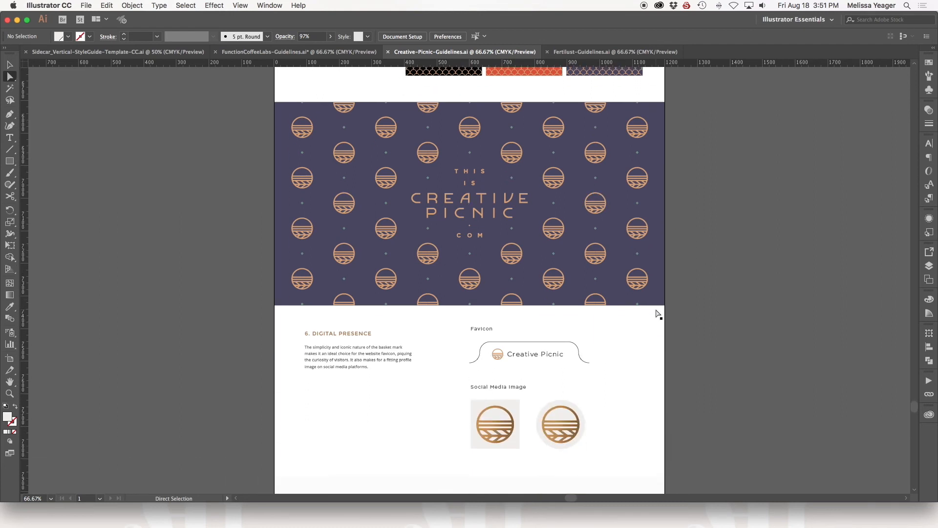
scroll(657, 313, down, 3)
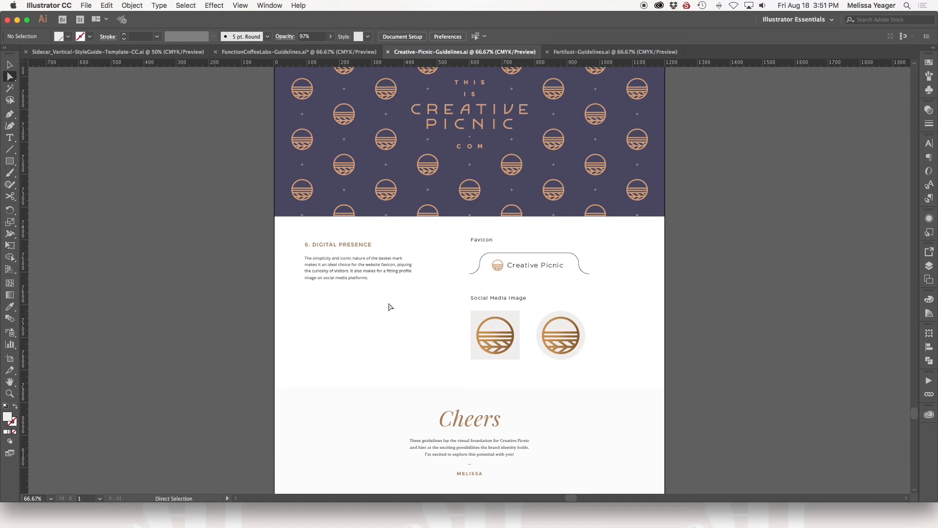
click(502, 270)
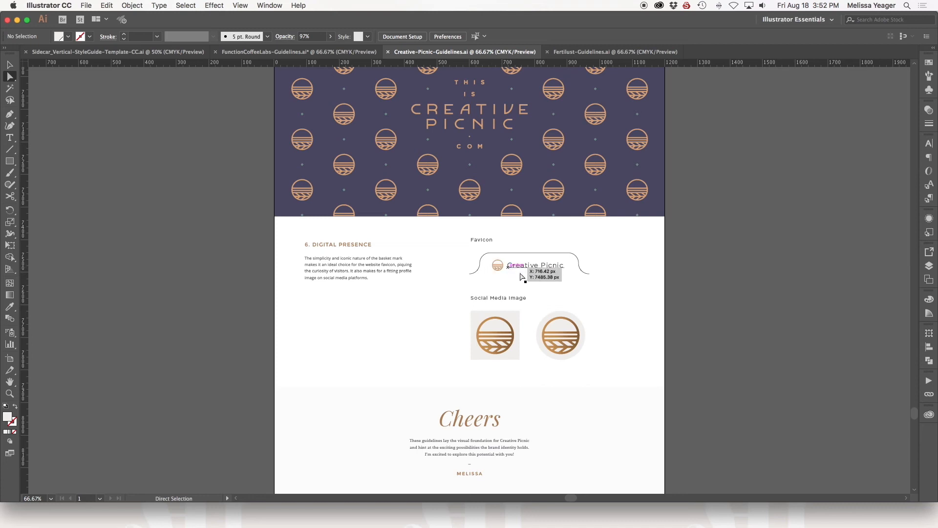
scroll(577, 345, down, 3)
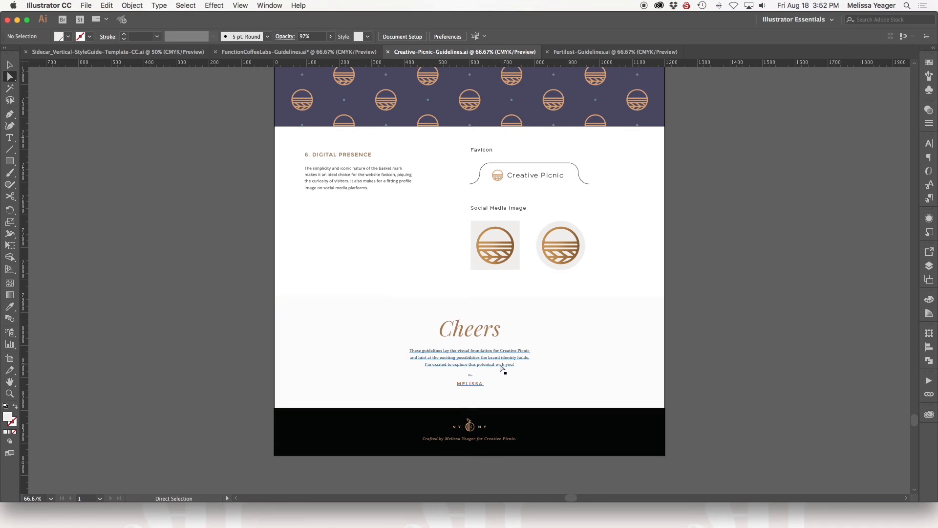
scroll(502, 367, down, 1)
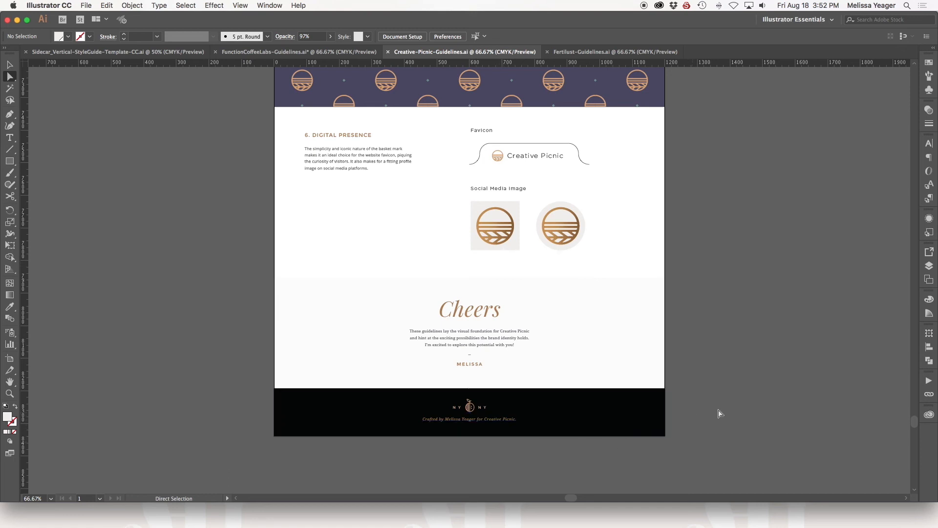
- Switch to the Fertilust guidelines document and examine its header, emblem banner, brand attributes and tagline banner
click(642, 58)
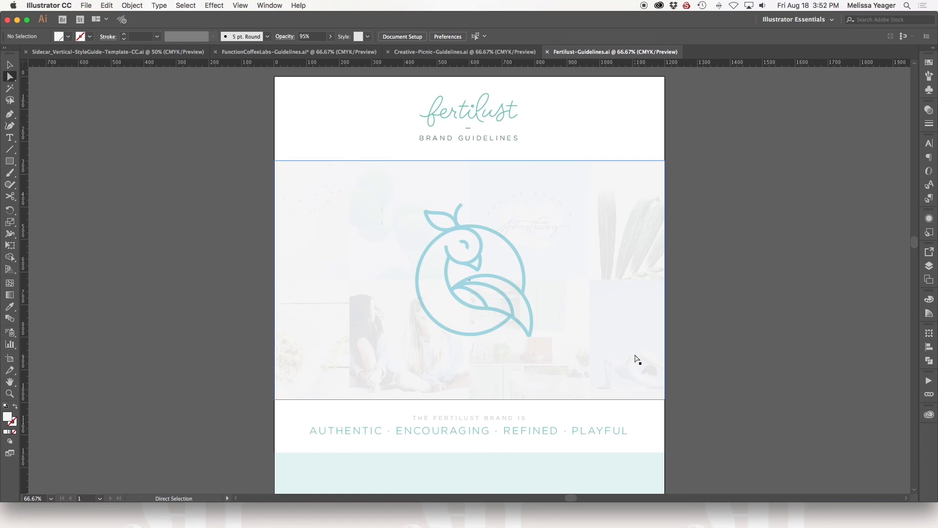
scroll(623, 345, down, 6)
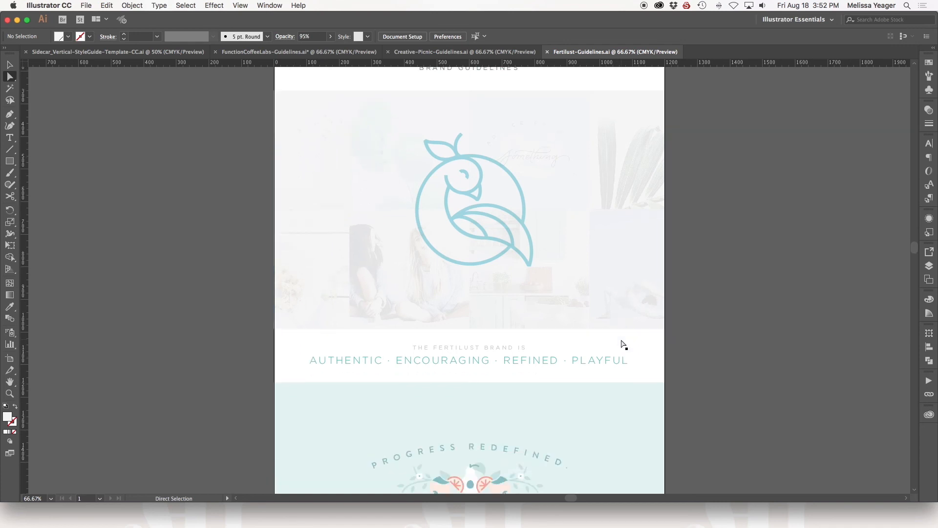
scroll(509, 317, down, 5)
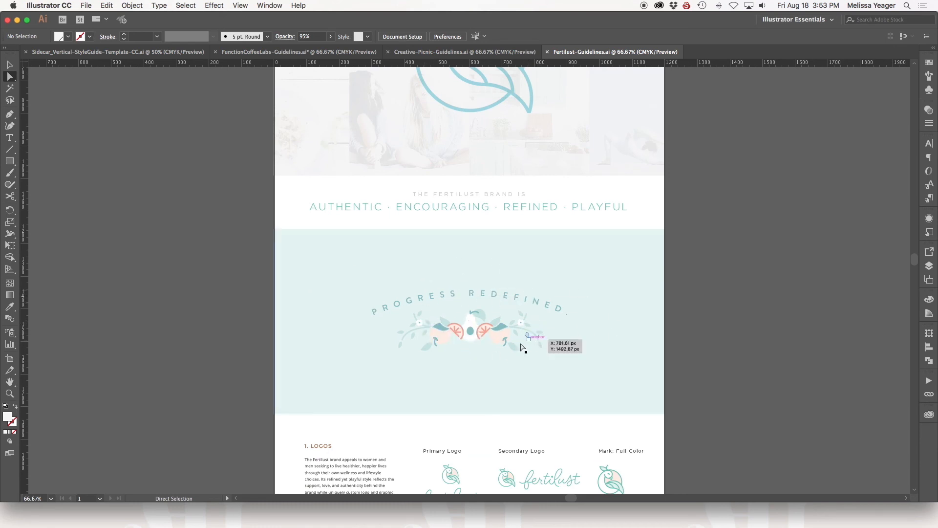
scroll(552, 358, down, 4)
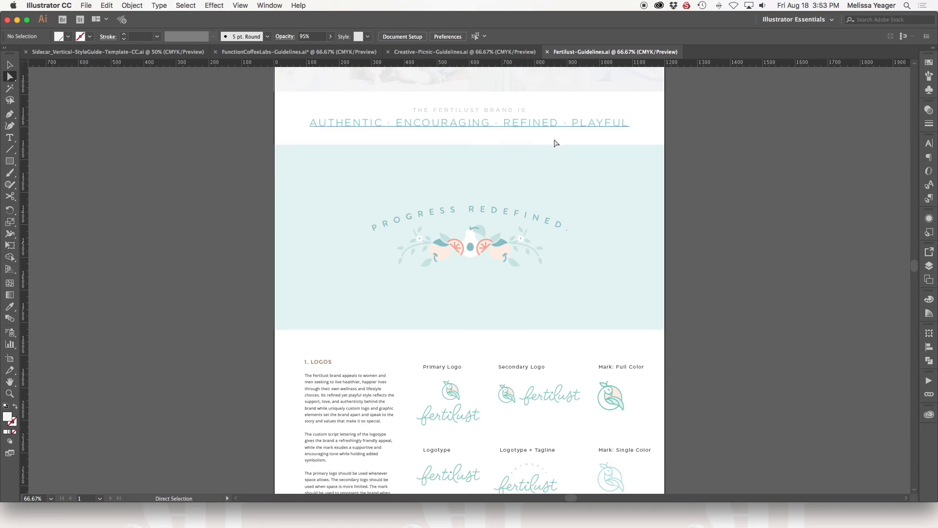
- Examine the Fertilust logos, Behind the Logo and botanical ornaments sections
scroll(542, 253, down, 10)
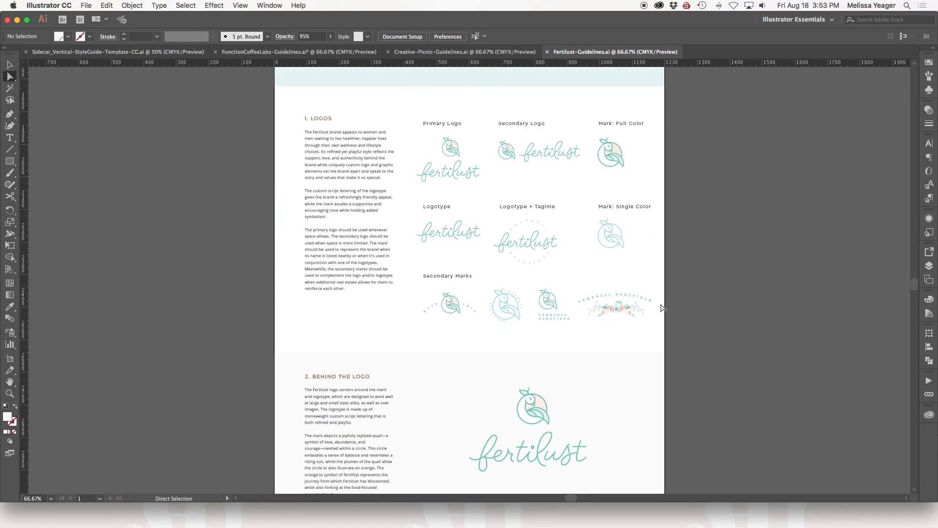
scroll(604, 293, down, 1)
scroll(605, 291, down, 3)
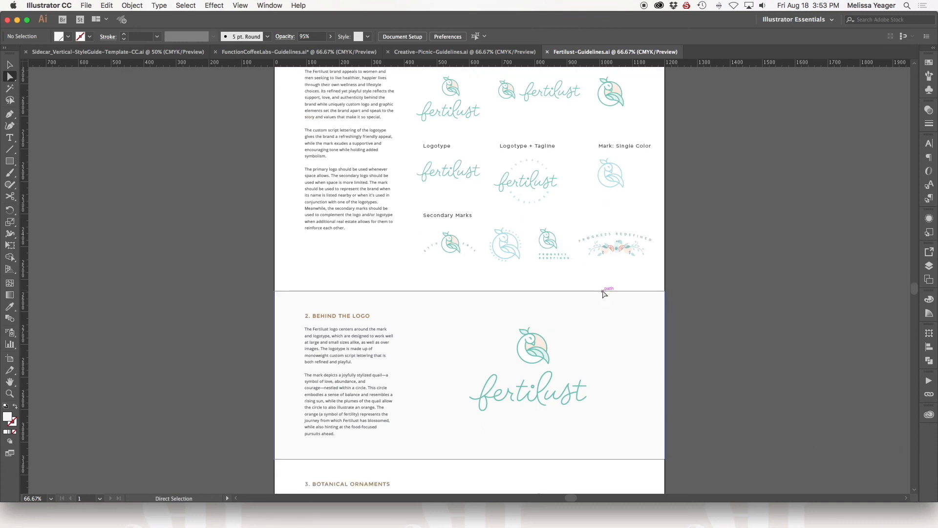
scroll(642, 181, down, 6)
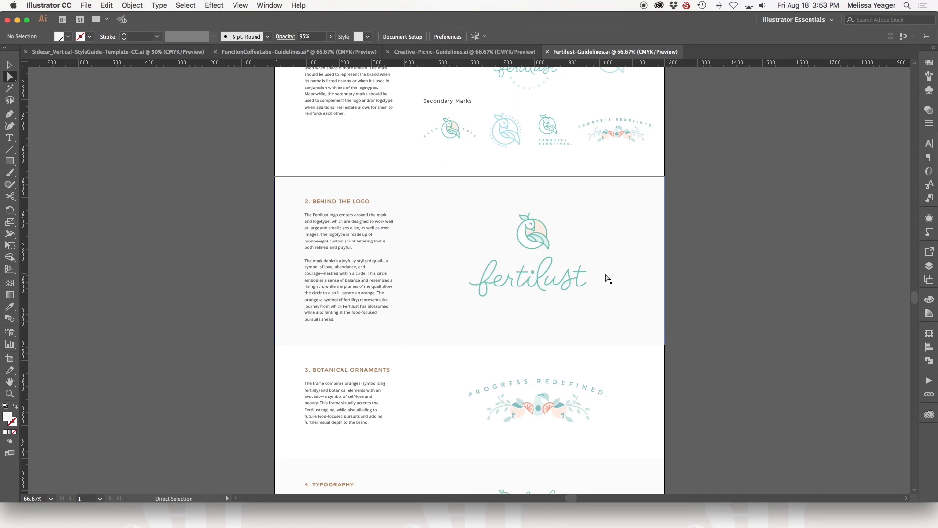
scroll(605, 278, down, 5)
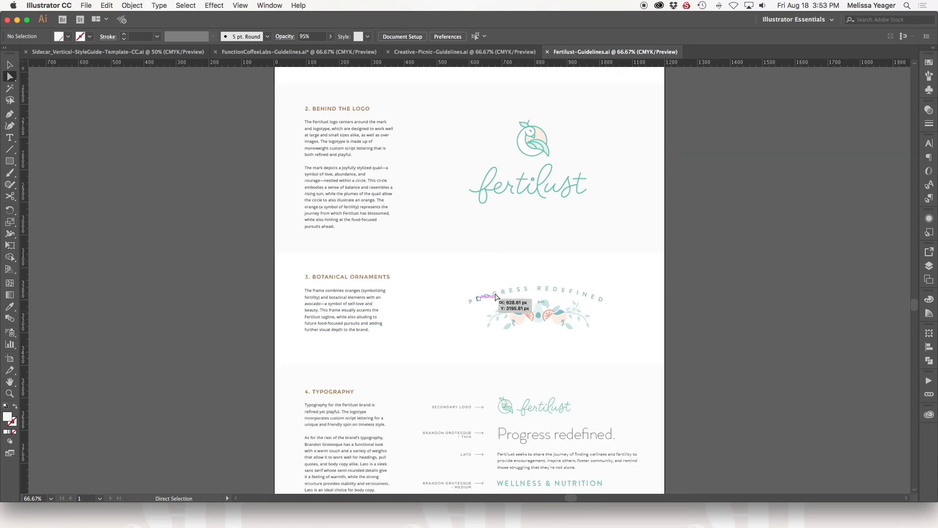
- Examine the Fertilust typography section, the brand statement below it and the color palette with its application notes
scroll(577, 314, down, 2)
scroll(577, 314, down, 14)
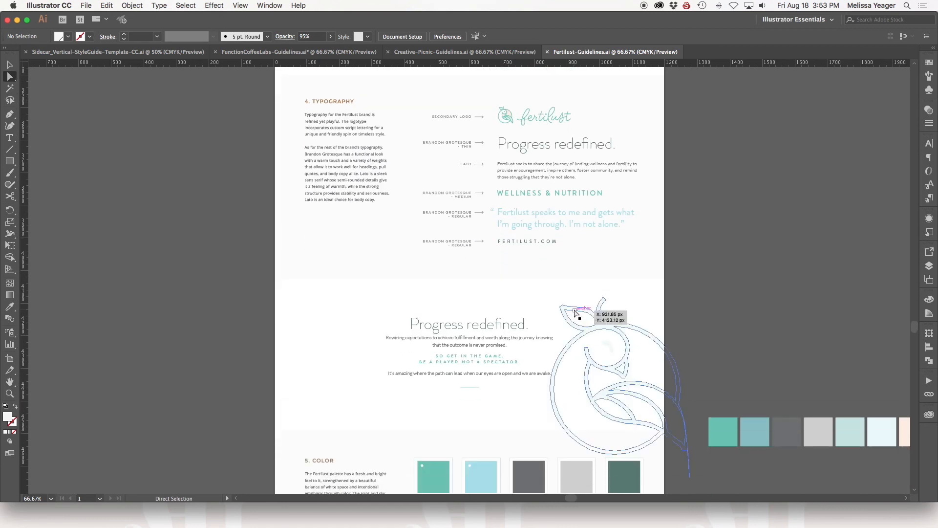
scroll(547, 348, down, 1)
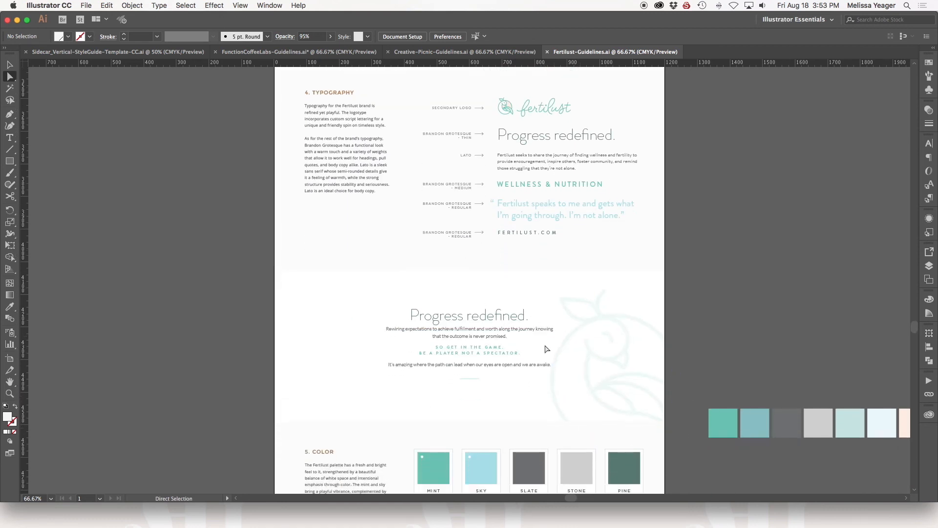
scroll(547, 348, down, 8)
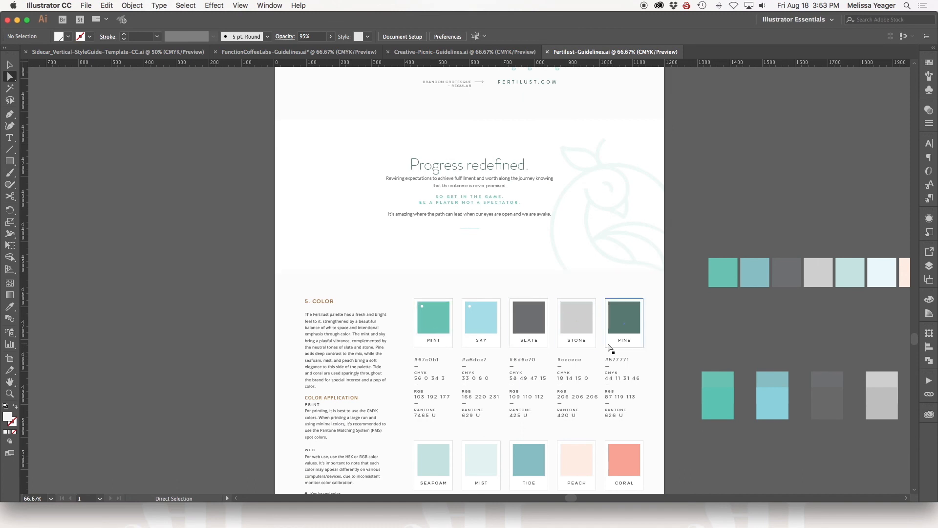
scroll(581, 343, down, 4)
scroll(491, 378, down, 6)
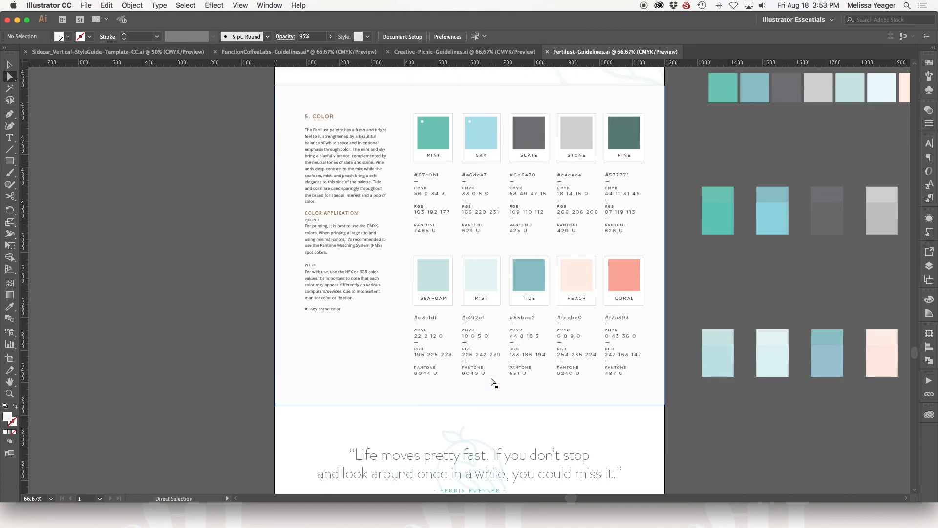
- Examine the Fertilust quote banner, digital presence section and closing message
scroll(491, 378, down, 5)
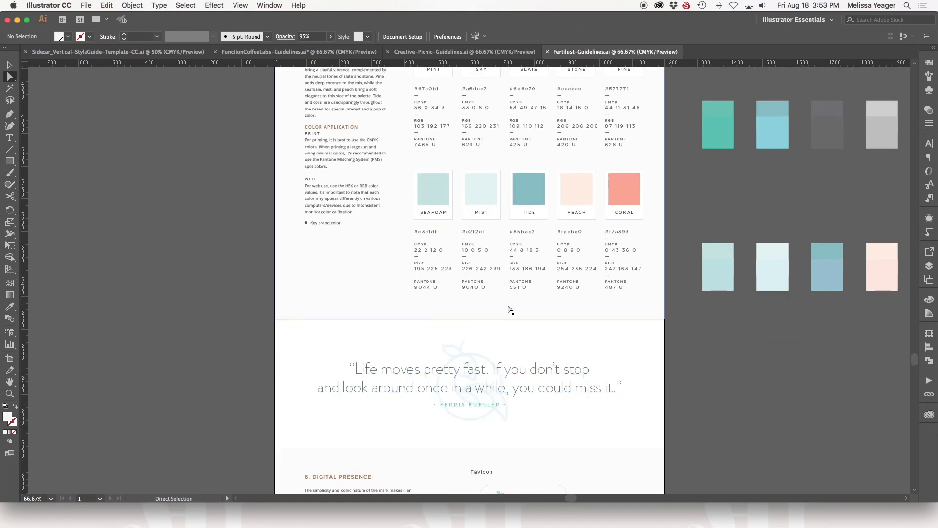
scroll(508, 309, down, 3)
scroll(508, 308, down, 10)
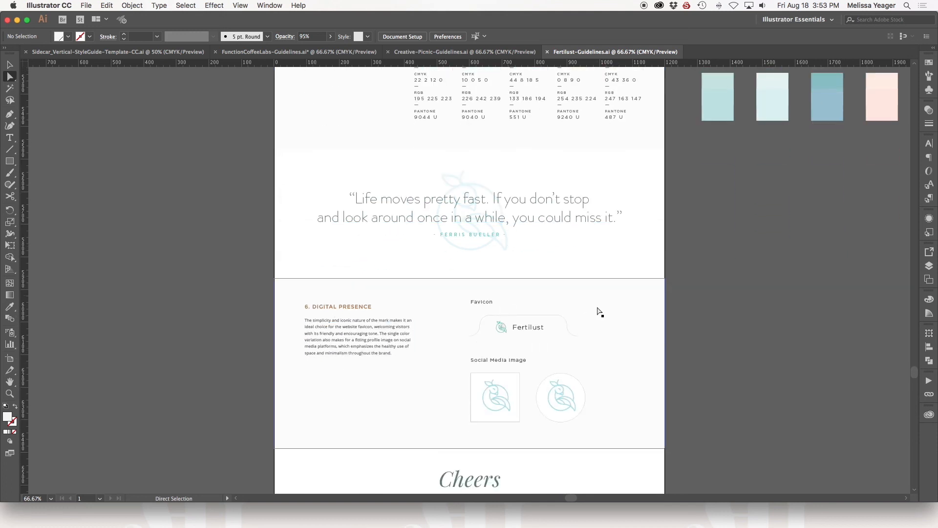
scroll(544, 320, left, 1)
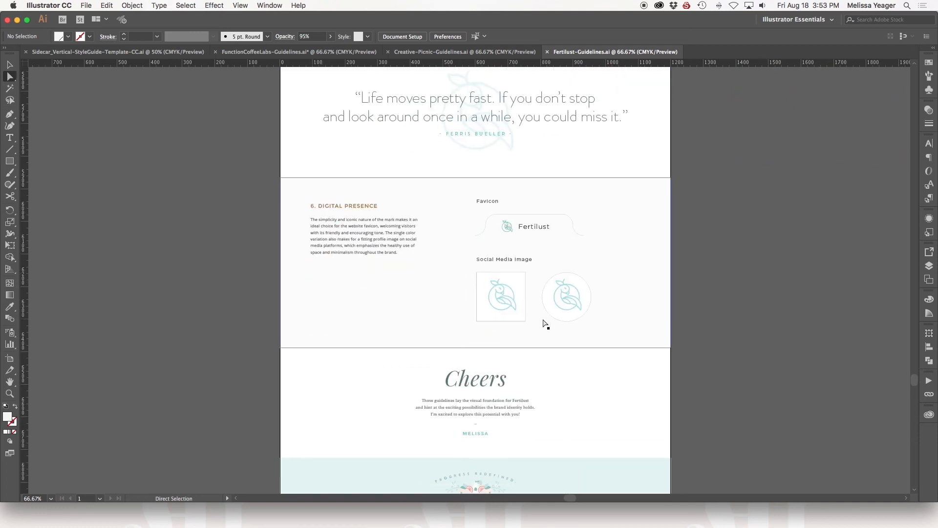
scroll(546, 324, down, 6)
- Review the Fertilust guidelines again in reverse, from digital presence back up to the logos section and tagline banner
scroll(575, 383, up, 16)
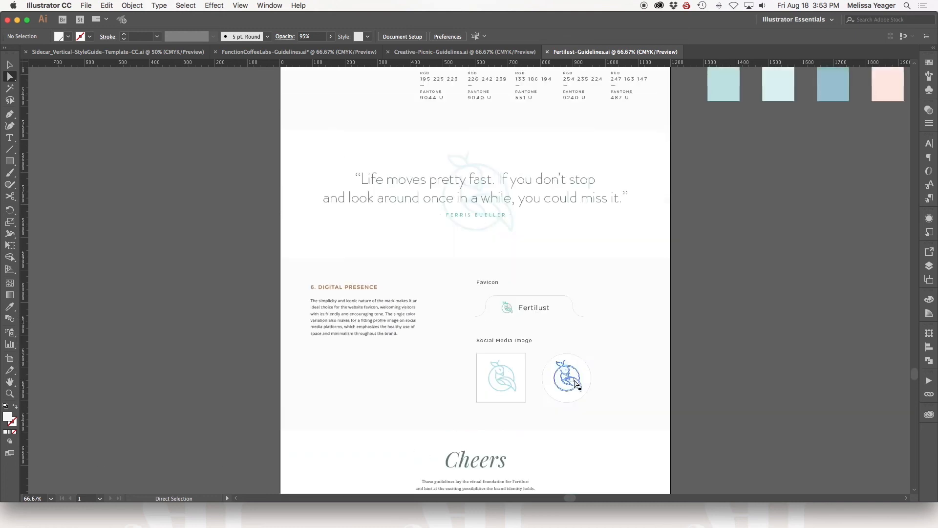
scroll(575, 383, up, 14)
scroll(575, 384, right, 1)
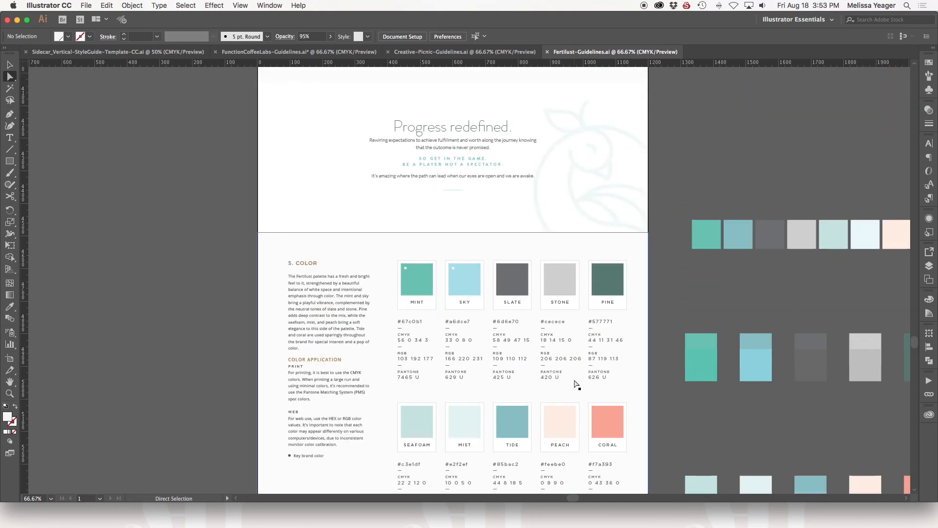
scroll(578, 162, up, 6)
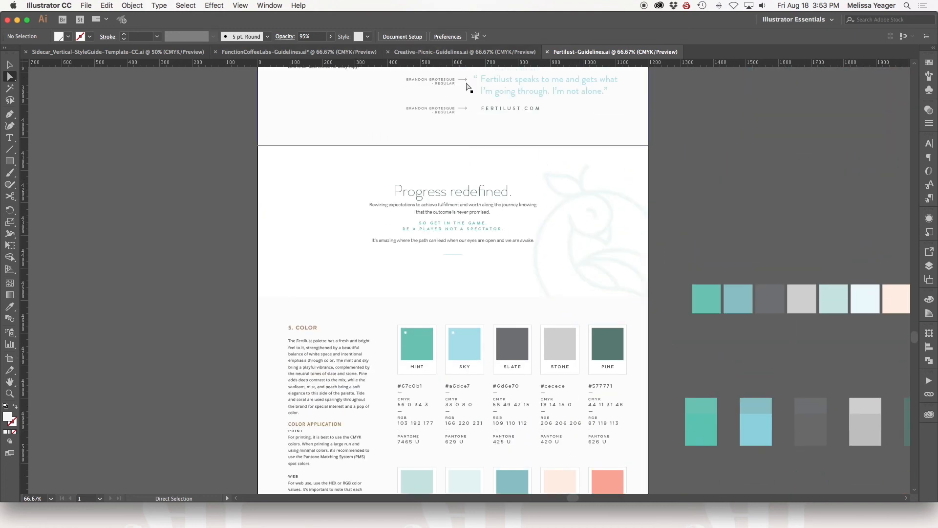
scroll(492, 152, right, 1)
scroll(492, 153, right, 1)
scroll(491, 152, up, 20)
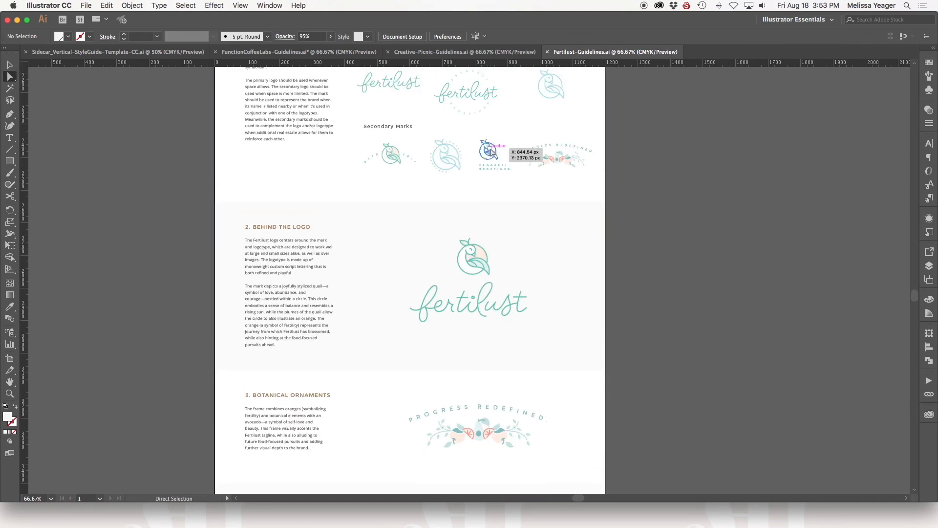
scroll(491, 152, up, 10)
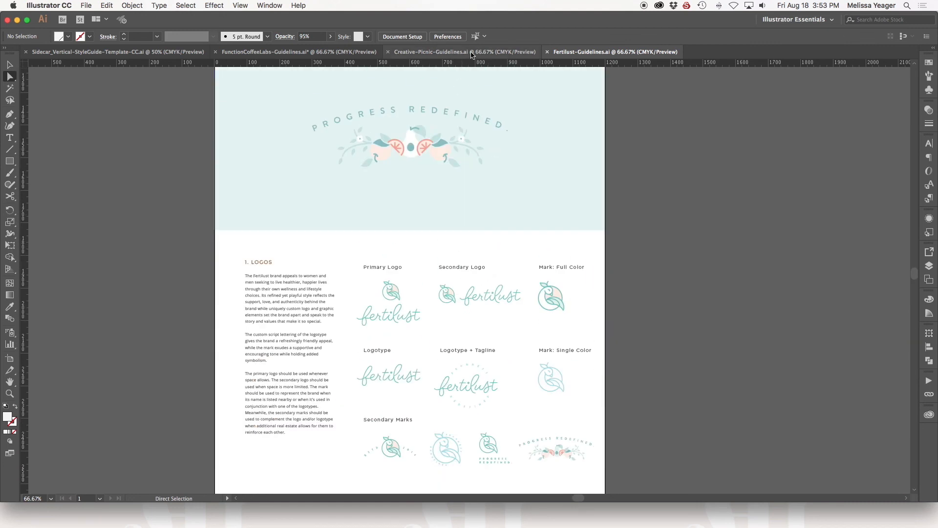
- Switch to the Function Coffee Labs guidelines and review them from the color section back up to the master logo banner
key(super+shift+grave)
key(super+shift+grave)
scroll(523, 193, right, 2)
scroll(523, 192, up, 20)
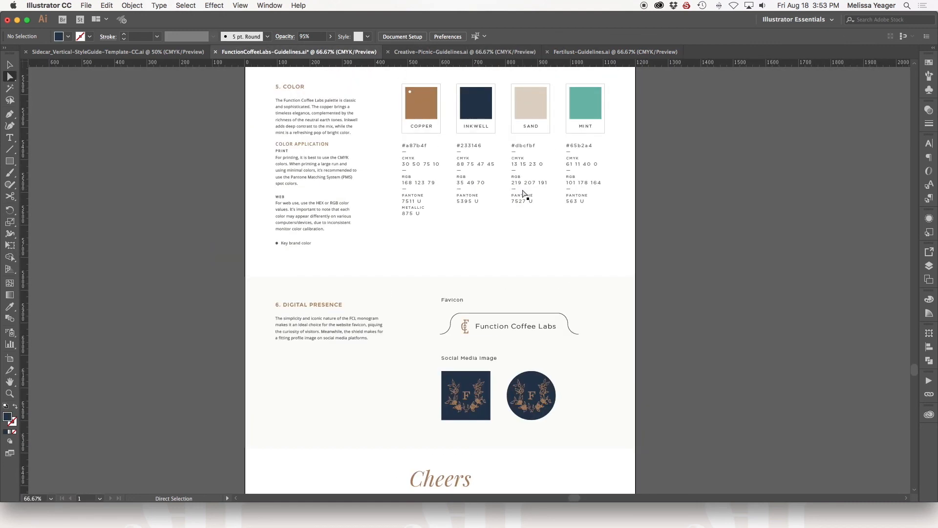
scroll(524, 193, up, 18)
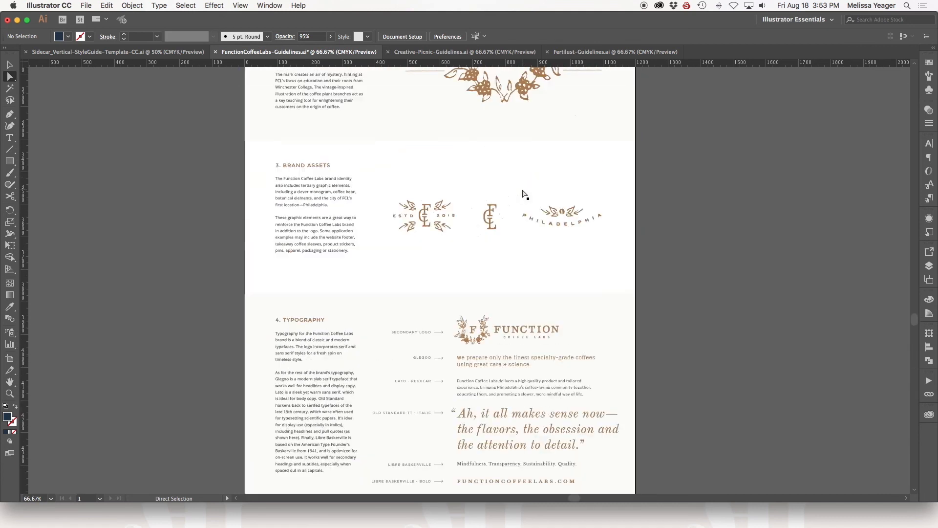
scroll(505, 195, up, 20)
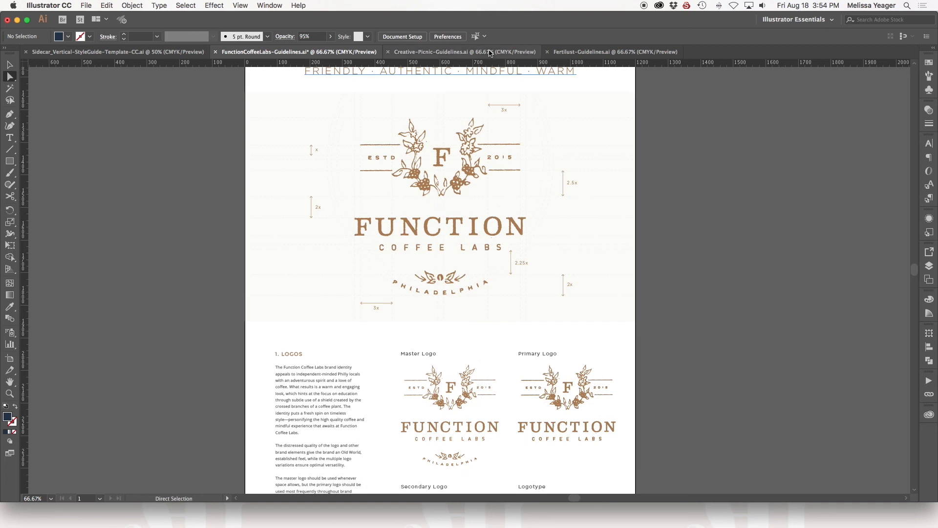
- Revisit the Creative Picnic website banner, then return to the Fertilust guidelines and view their header and emblem banner
click(464, 52)
scroll(557, 157, up, 10)
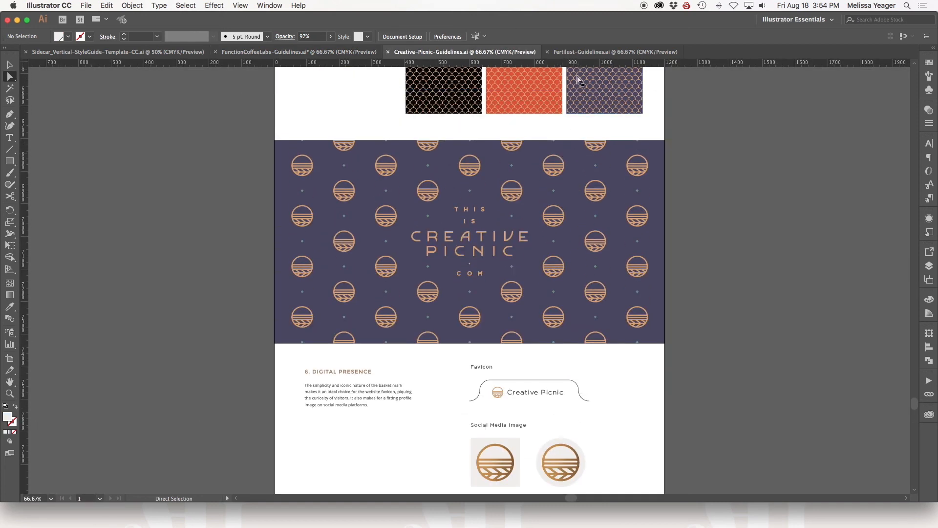
click(611, 51)
scroll(493, 192, up, 12)
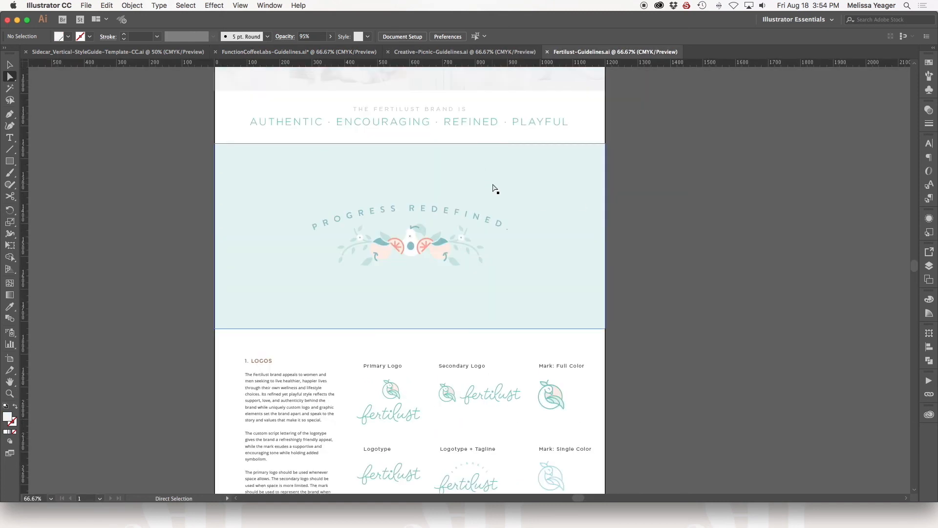
scroll(493, 190, up, 3)
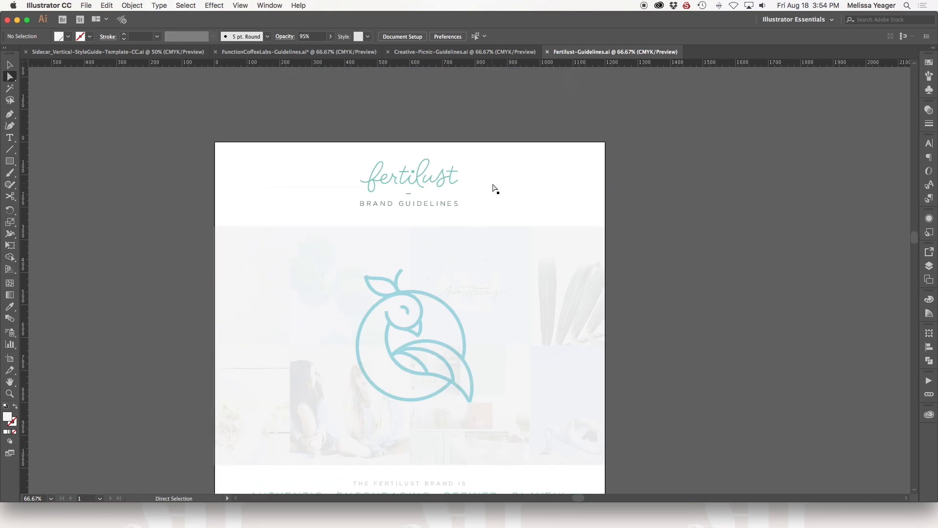
scroll(493, 190, left, 2)
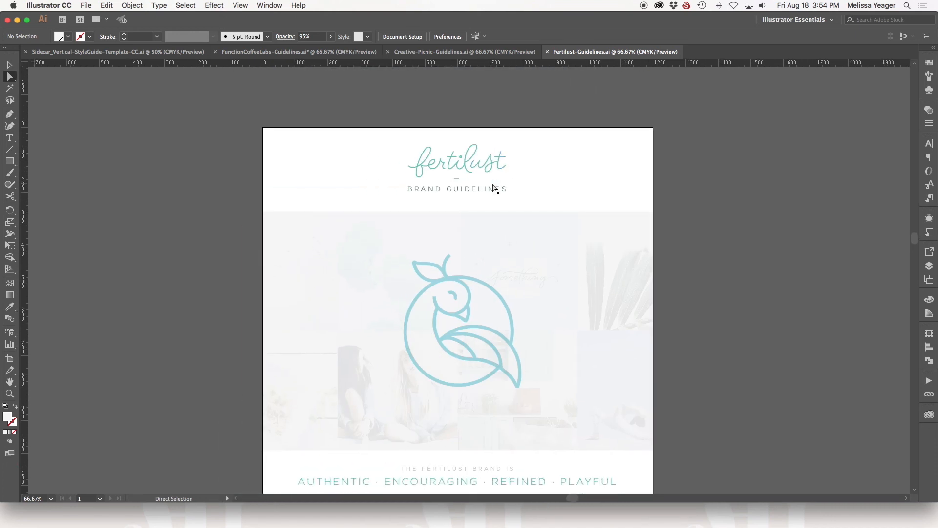